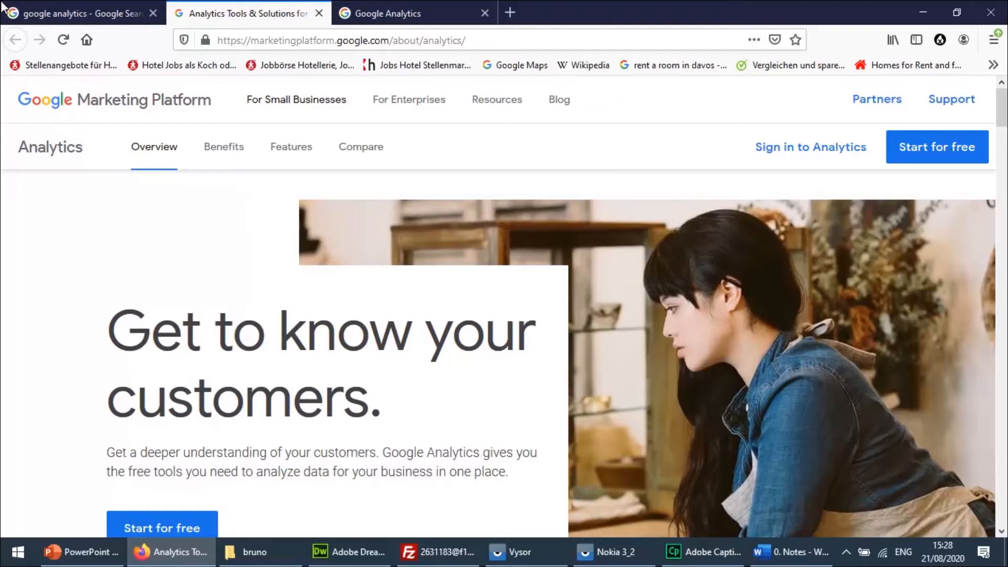
# Go to the Google Analytics sign-in page and enter the account's e-mail address.
pyautogui.click(75, 19)
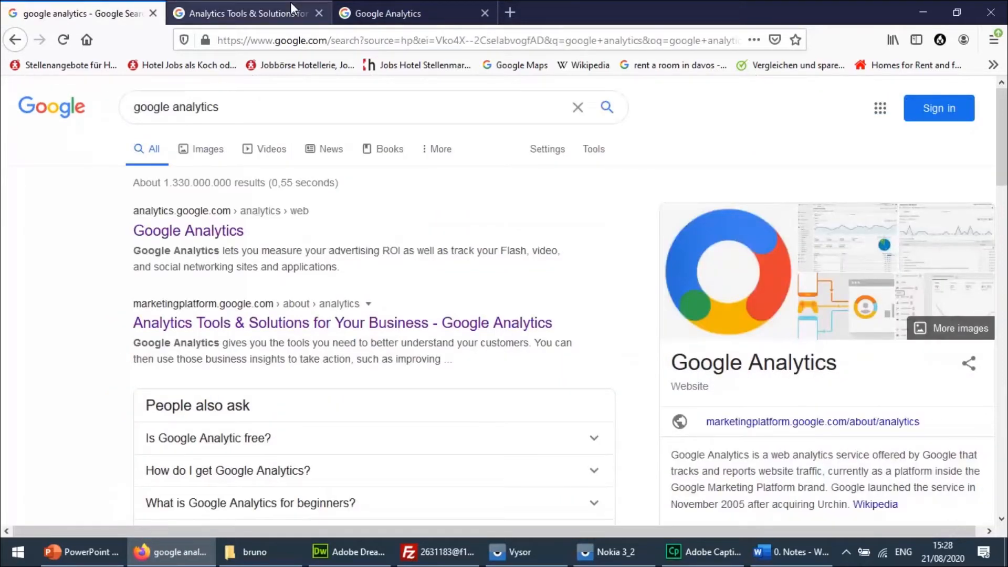
pyautogui.click(391, 11)
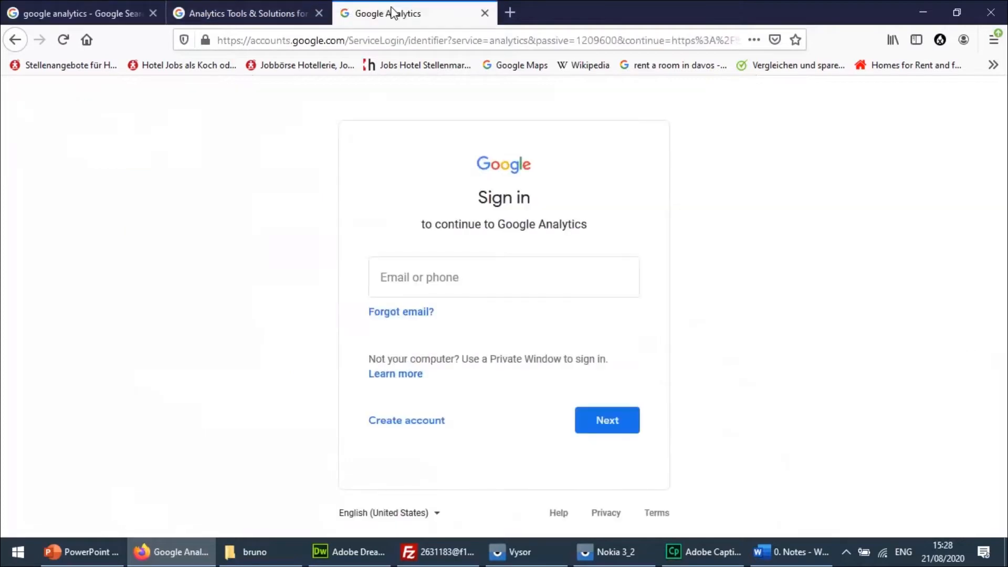
pyautogui.click(518, 288)
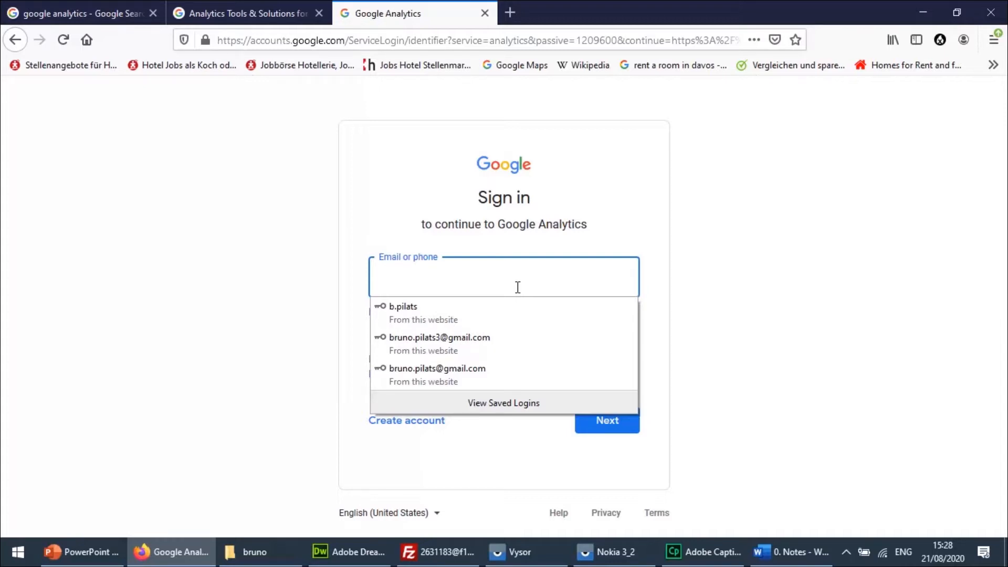
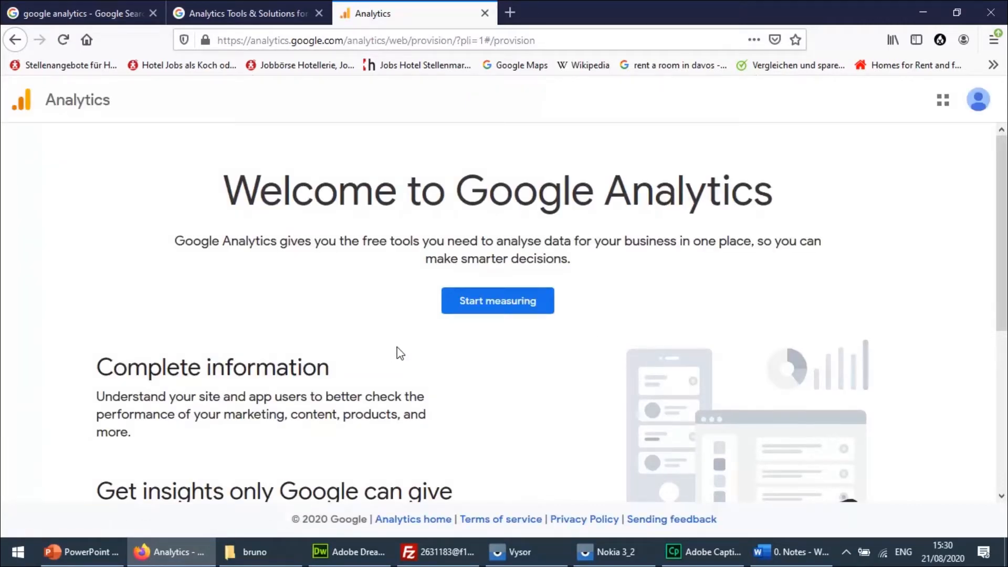
pyautogui.scroll(-5, 1002, 183)
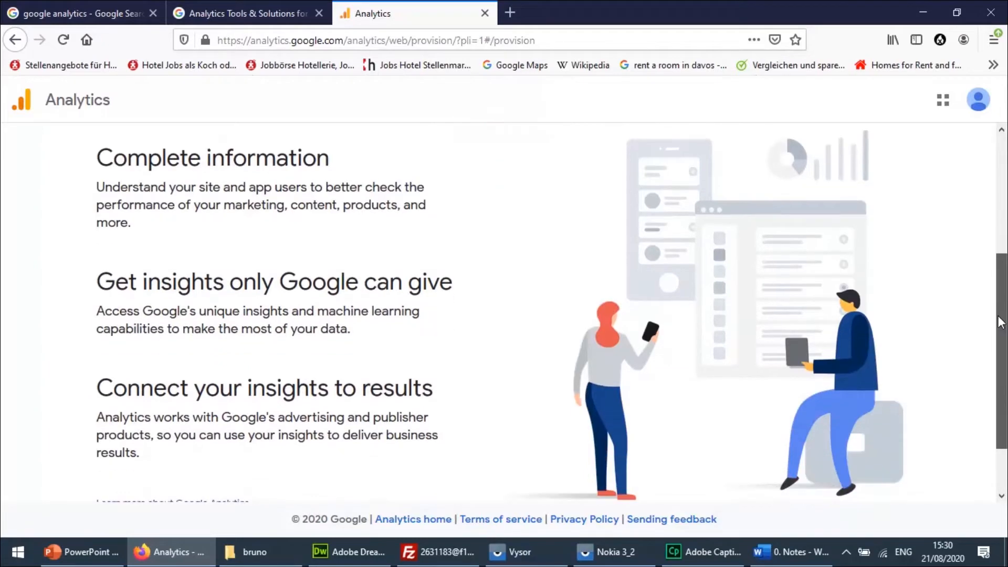
pyautogui.moveTo(991, 316); pyautogui.dragTo(988, 180)
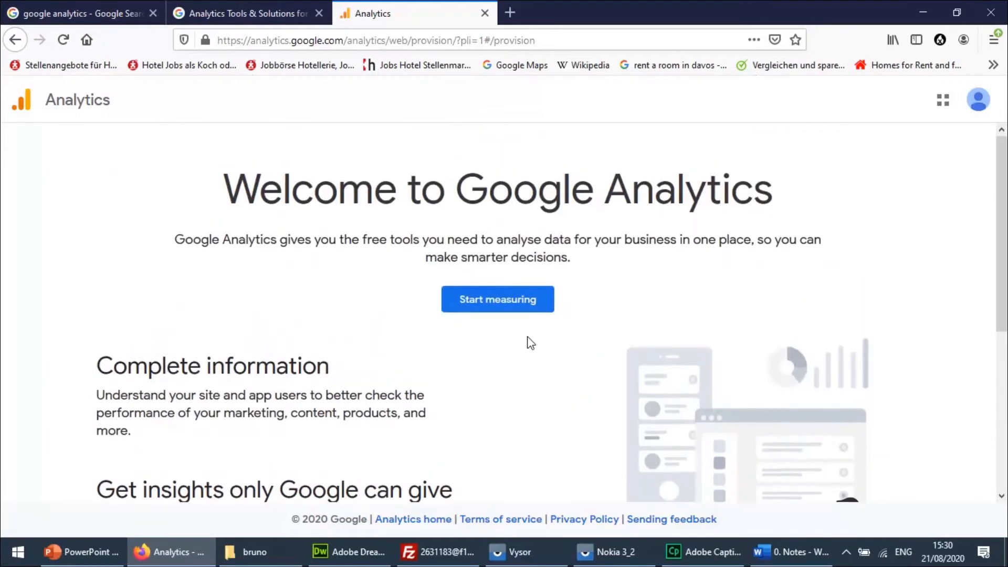
pyautogui.click(515, 304)
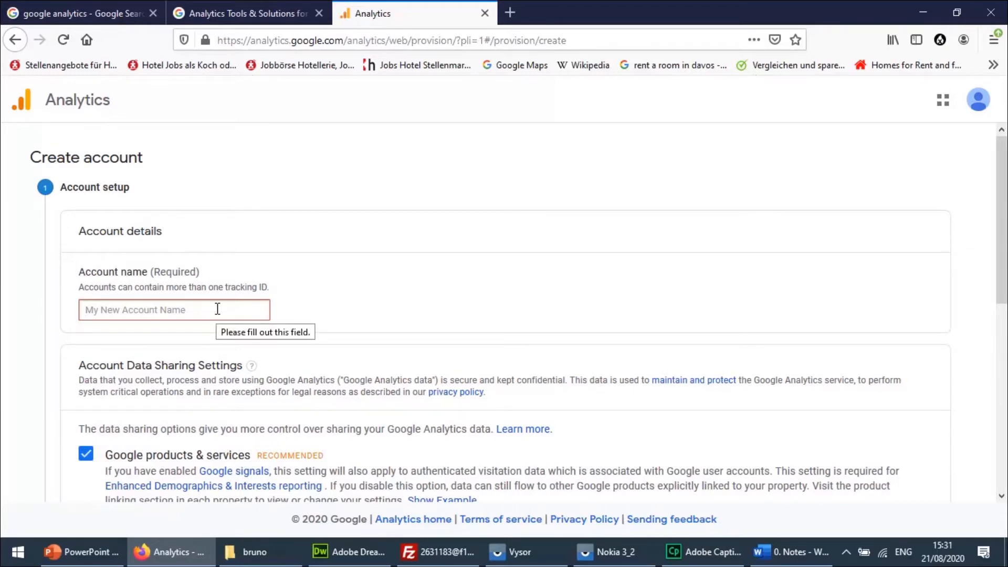
pyautogui.write('www.')
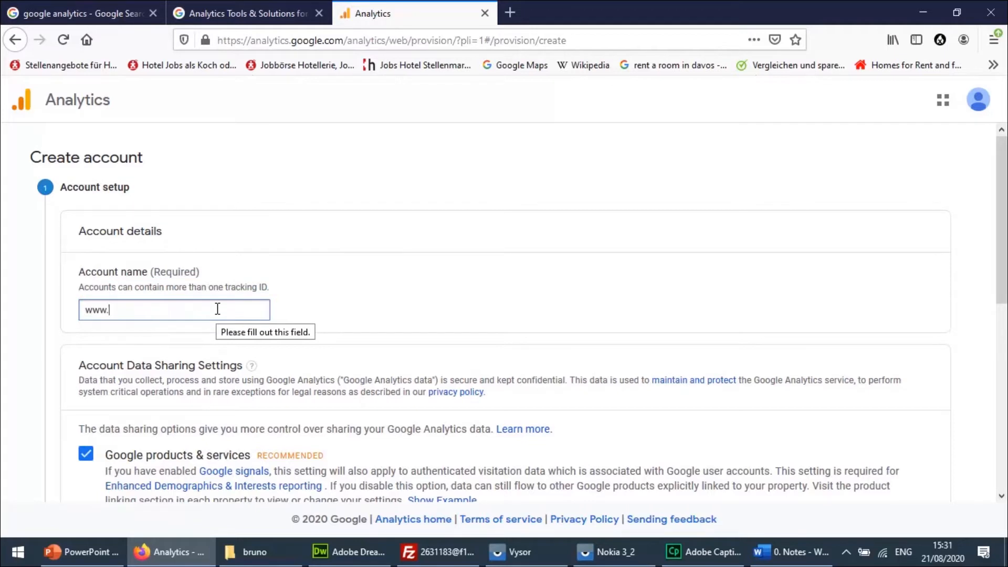
pyautogui.write('bruno-tech.com')
pyautogui.moveTo(1005, 241); pyautogui.dragTo(1005, 429)
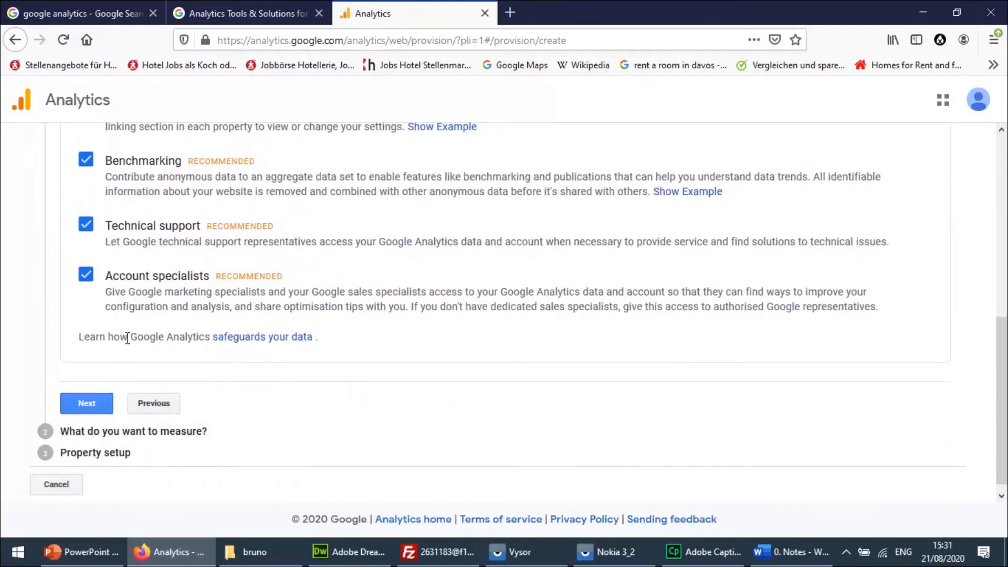
pyautogui.click(87, 404)
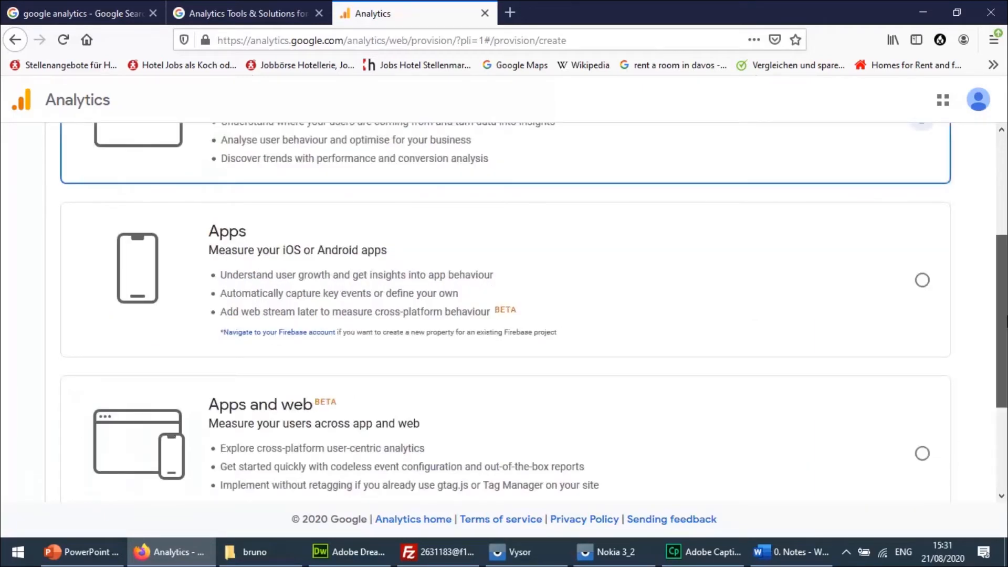
# Review the measurement options and continue to the property setup with Web selected.
pyautogui.moveTo(1000, 313); pyautogui.dragTo(1002, 173)
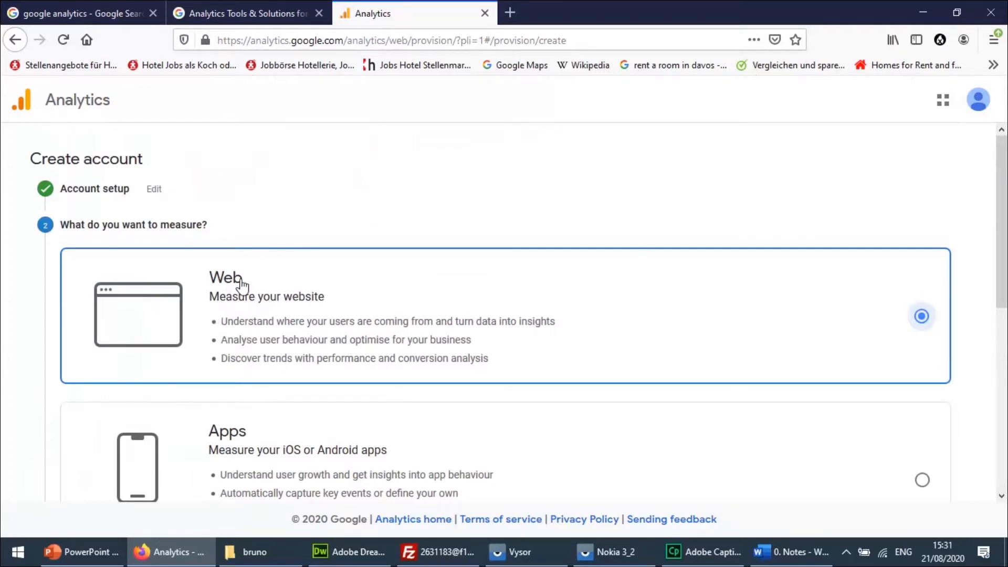
pyautogui.scroll(-5, 534, 312)
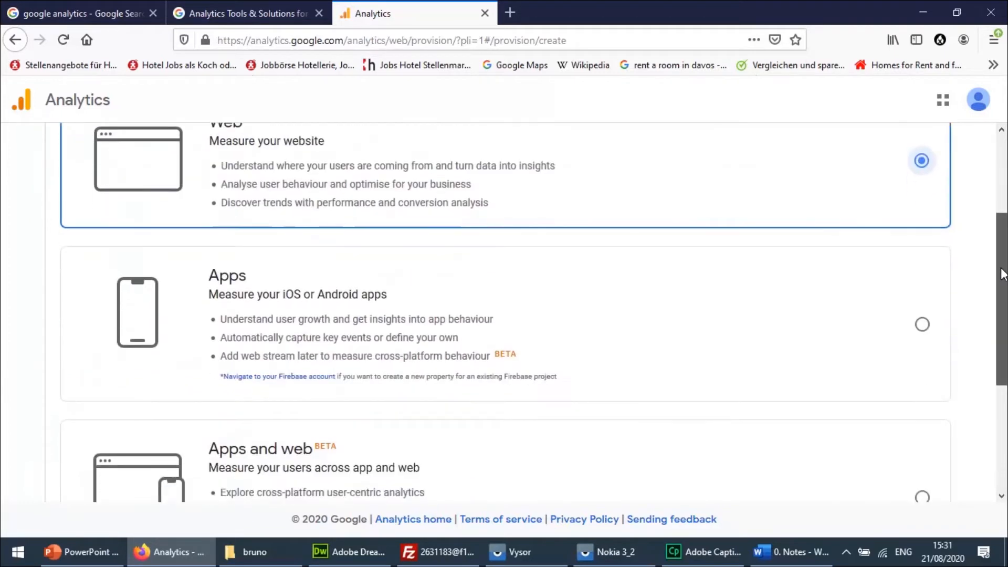
pyautogui.scroll(5, 1003, 181)
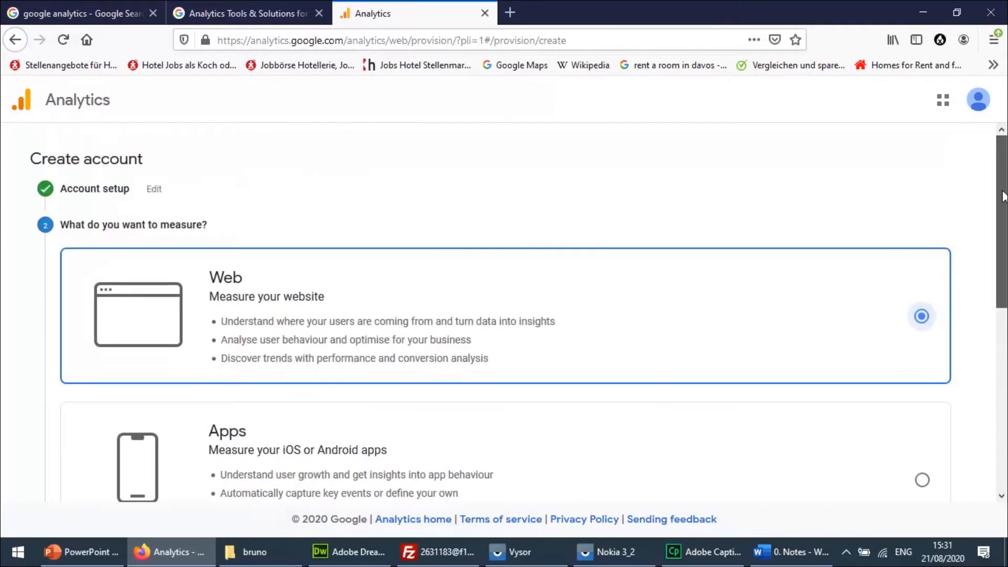
pyautogui.scroll(-2, 560, 247)
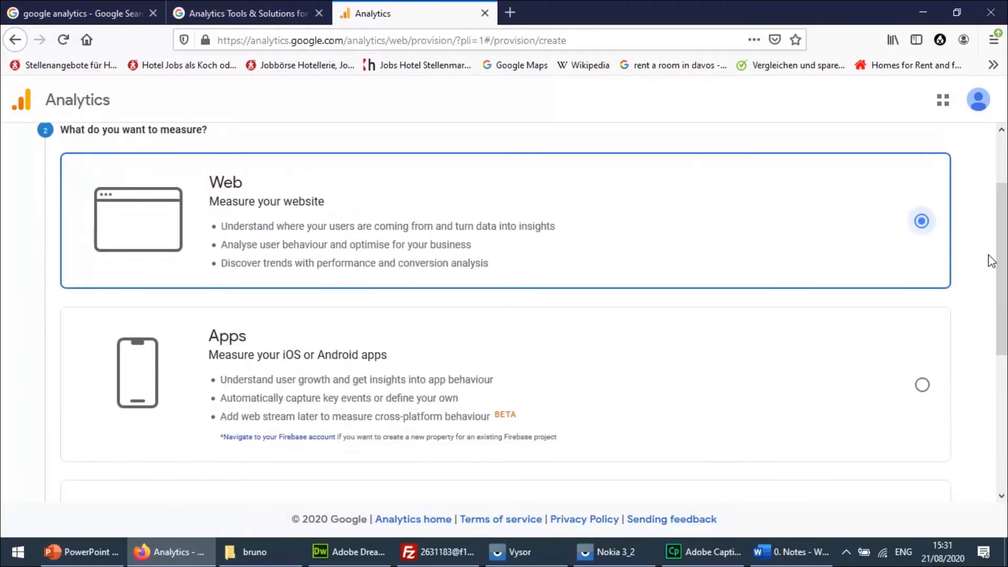
pyautogui.scroll(-5, 991, 260)
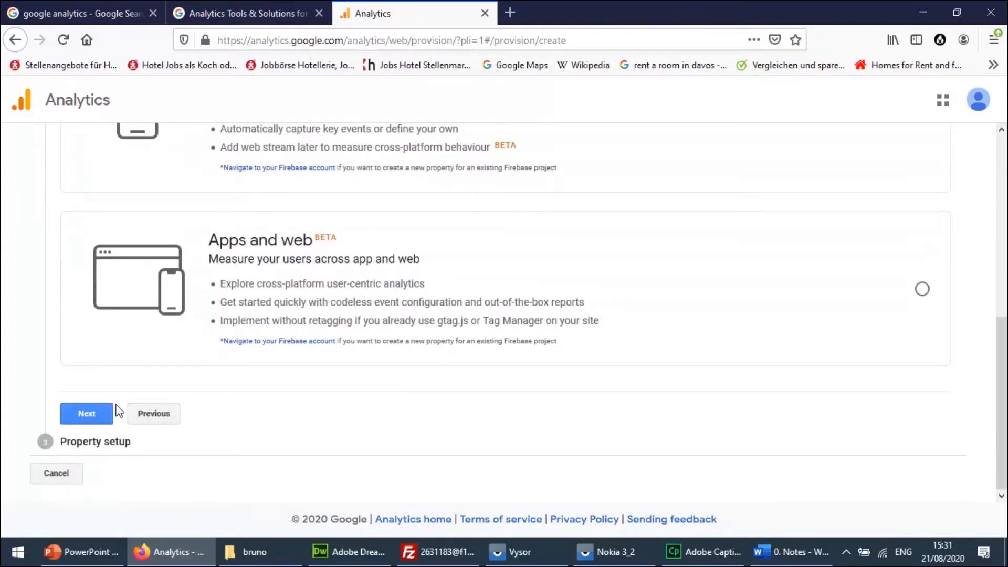
pyautogui.click(88, 414)
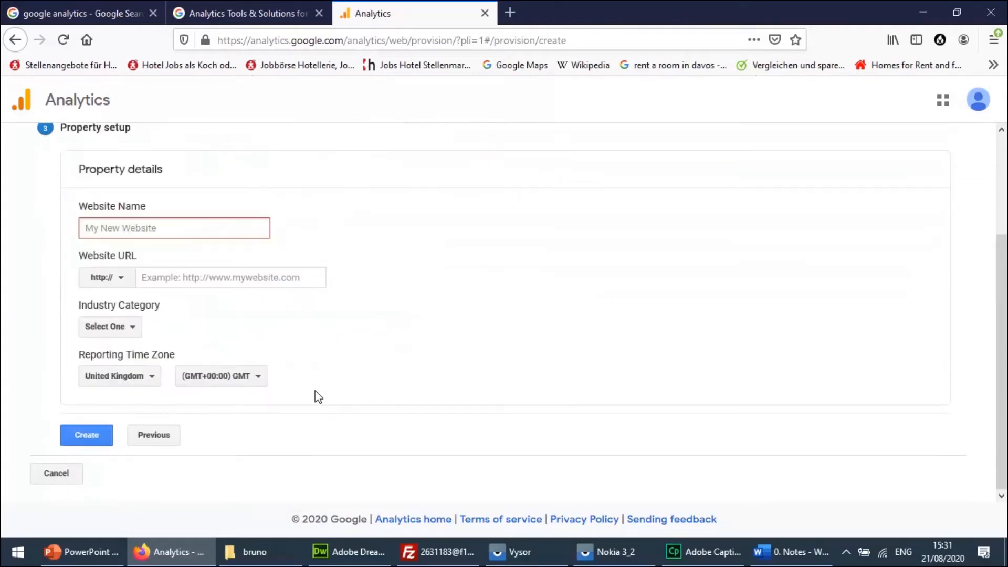
pyautogui.write('Bruno-Tech')
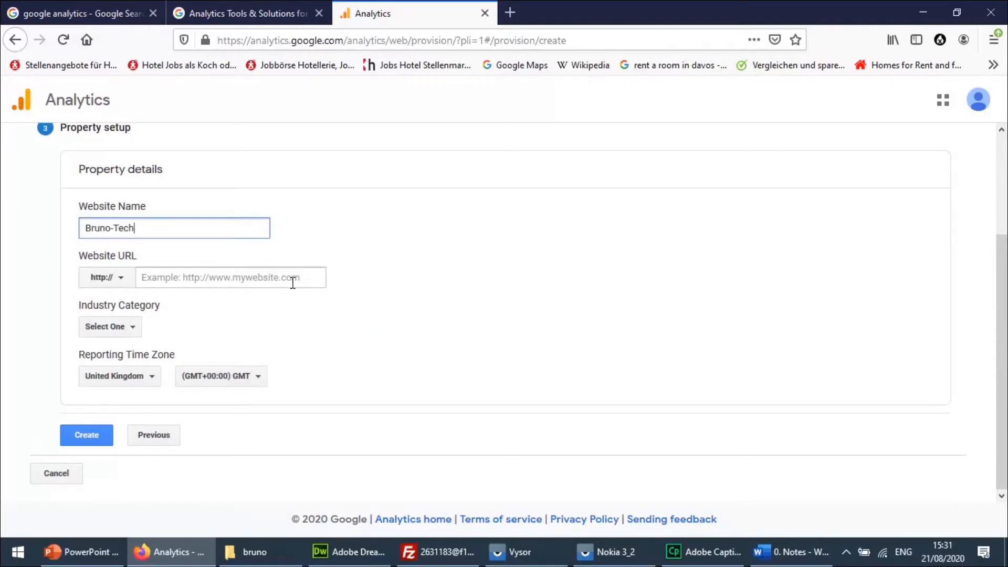
pyautogui.click(252, 285)
pyautogui.write('www.bruno')
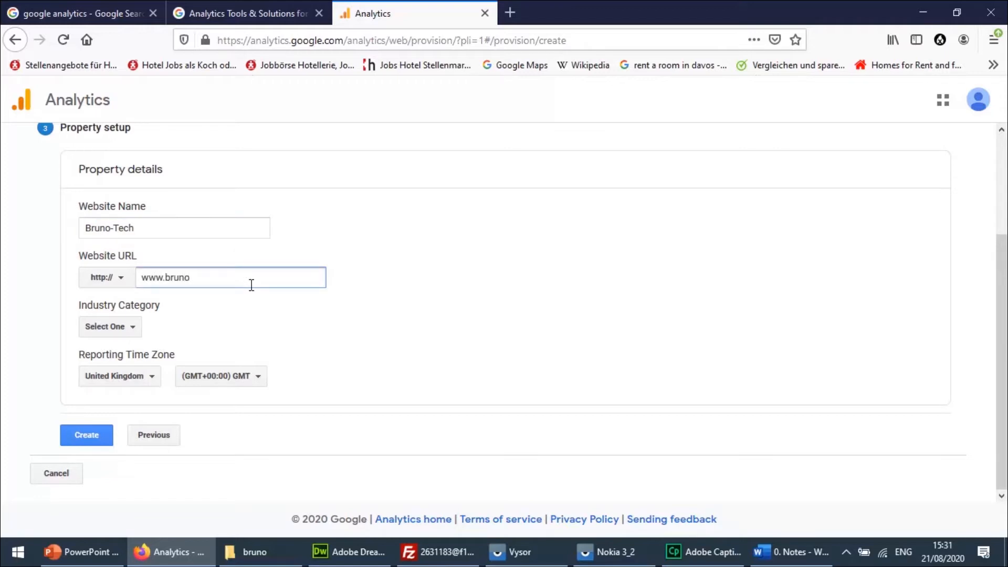
pyautogui.write('-tech.com')
# Set the industry category to Jobs and Education and create the property.
pyautogui.click(140, 329)
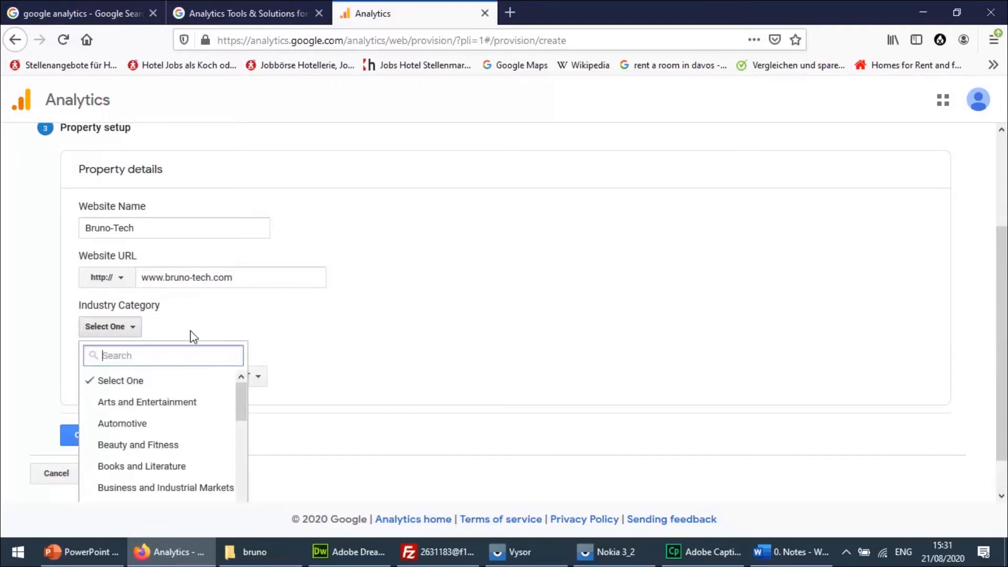
pyautogui.moveTo(244, 391); pyautogui.dragTo(236, 459)
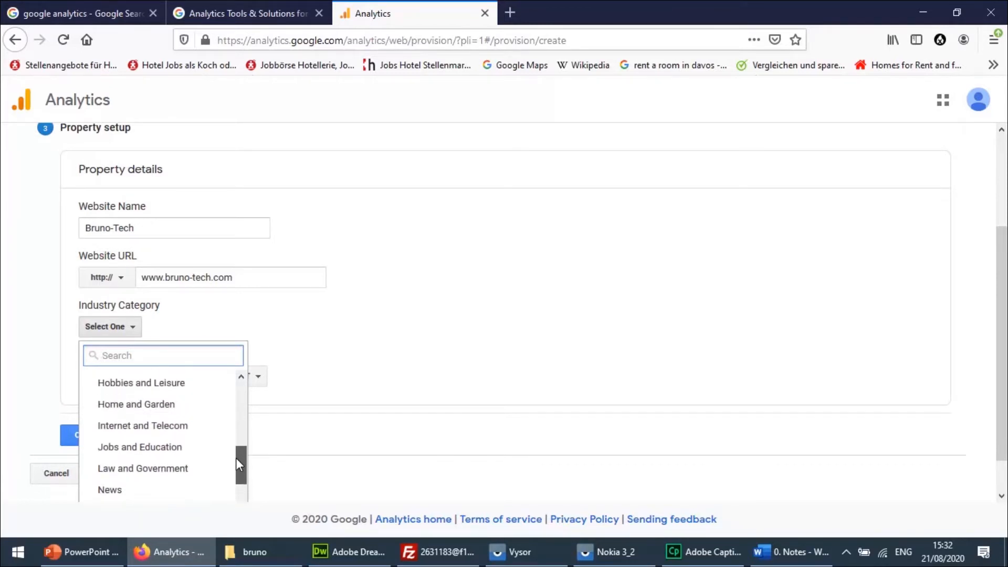
pyautogui.click(131, 448)
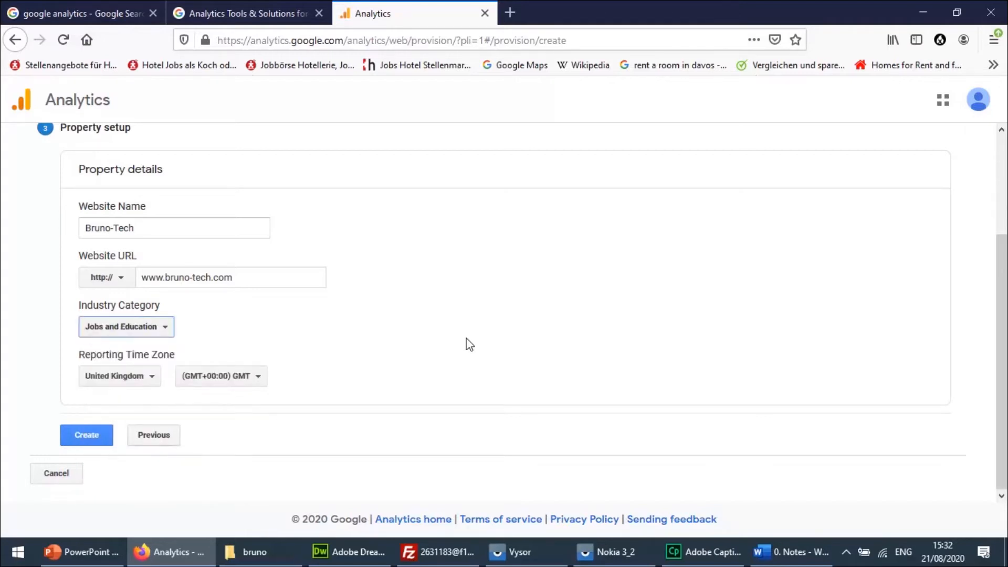
pyautogui.click(93, 439)
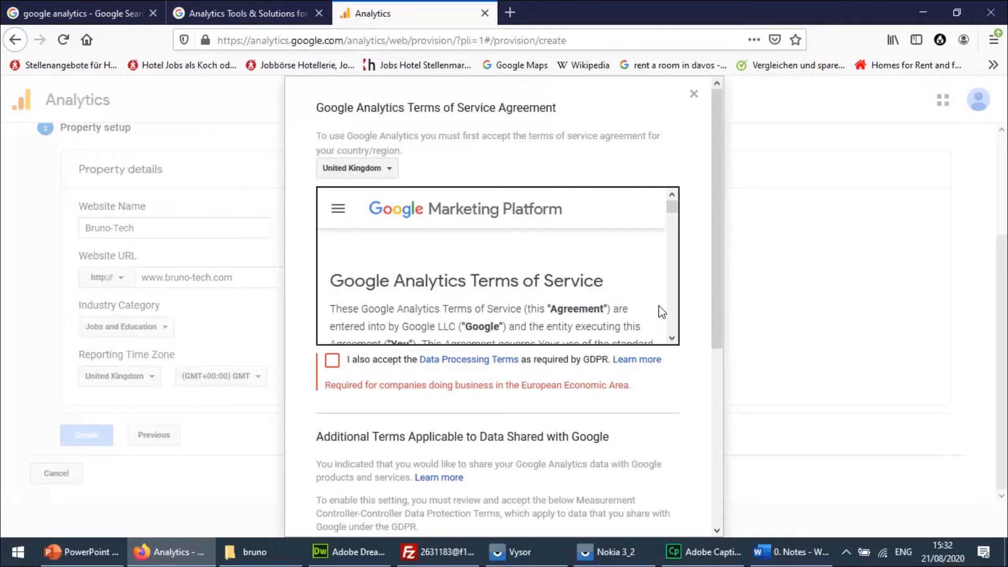
# Accept the terms of service, including the GDPR Data Processing Terms and the Measurement Controller-Controller Data Protection Terms.
pyautogui.click(332, 360)
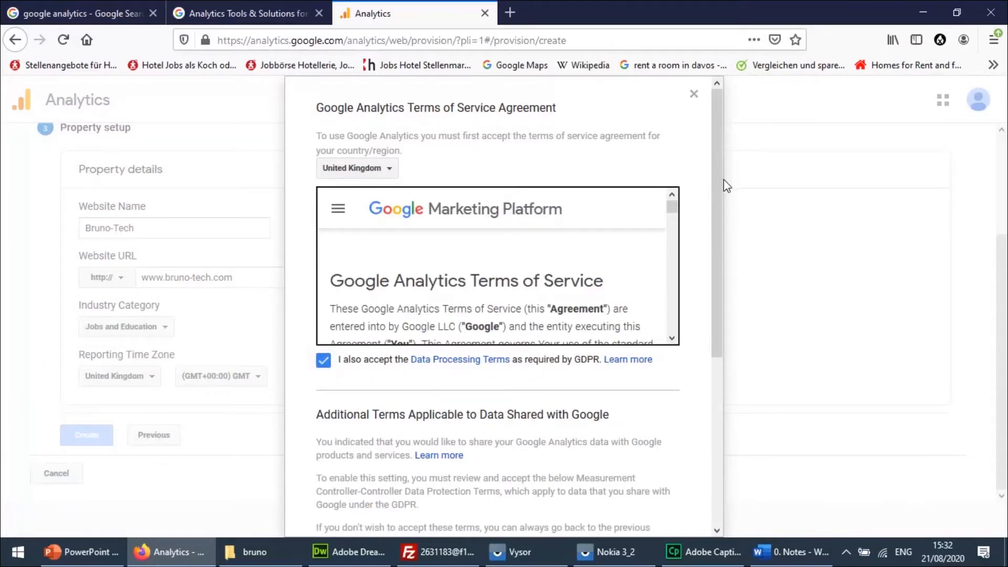
pyautogui.moveTo(717, 181); pyautogui.dragTo(716, 415)
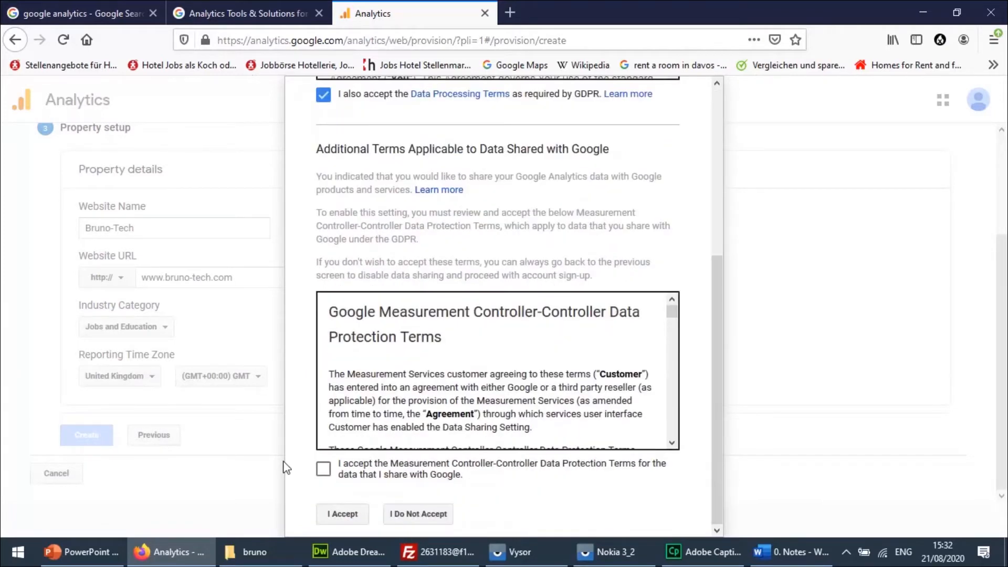
pyautogui.click(323, 471)
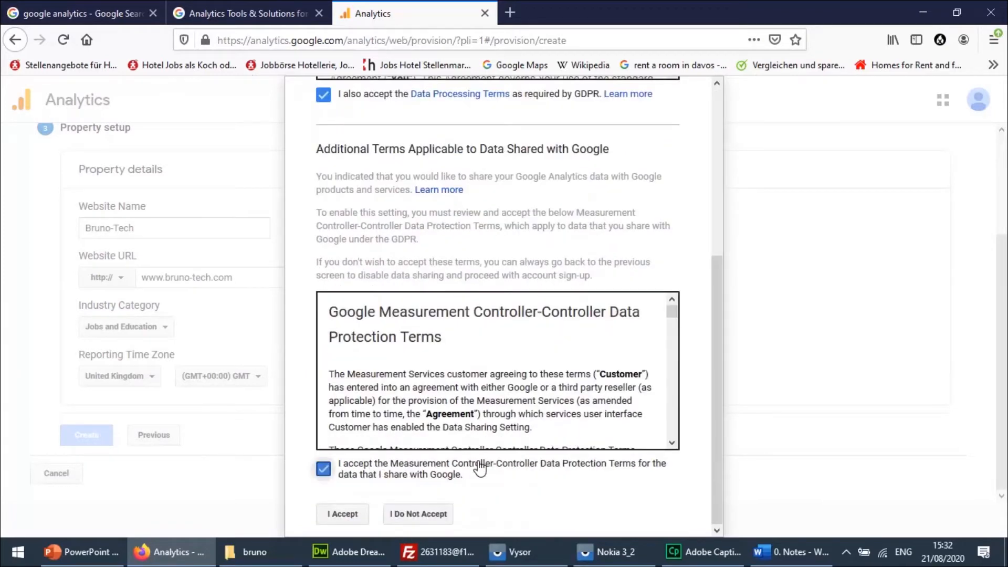
pyautogui.click(345, 518)
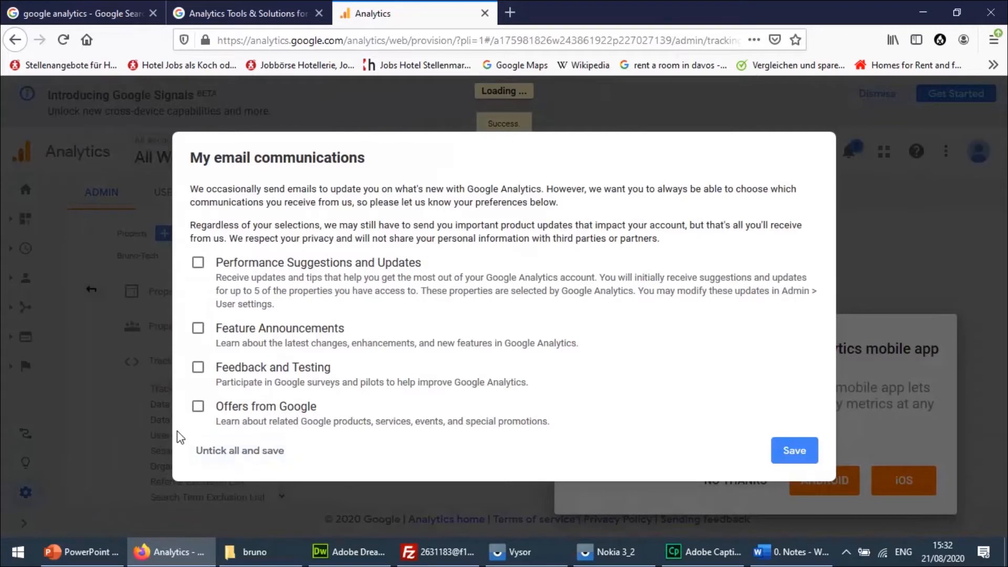
# Opt out of all e-mail communications and dismiss the mobile app offer and the search tip.
pyautogui.click(241, 451)
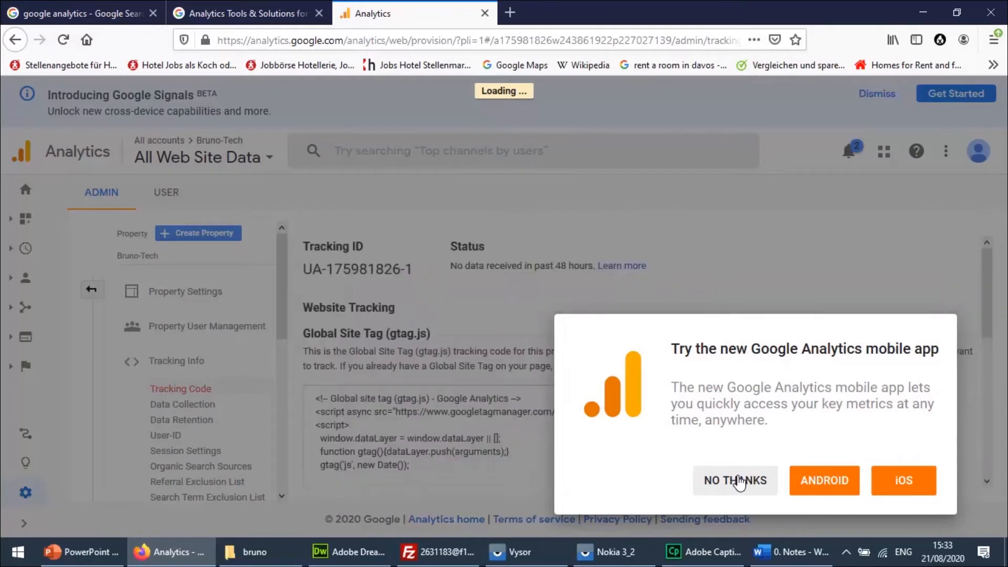
pyautogui.click(742, 484)
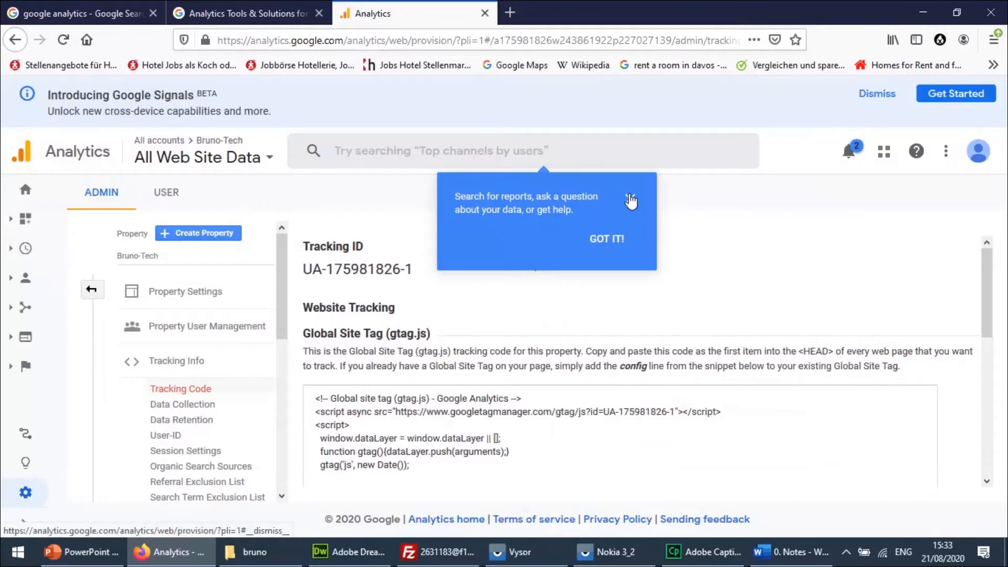
pyautogui.click(629, 200)
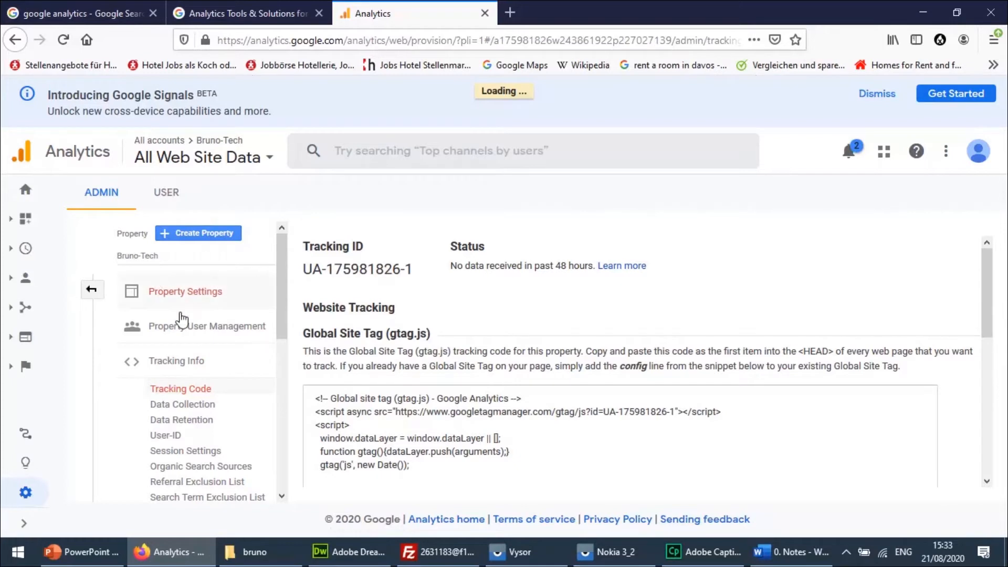
# Copy the complete Global Site Tag (gtag.js) tracking code of the Bruno-Tech property.
pyautogui.moveTo(280, 286); pyautogui.dragTo(297, 243)
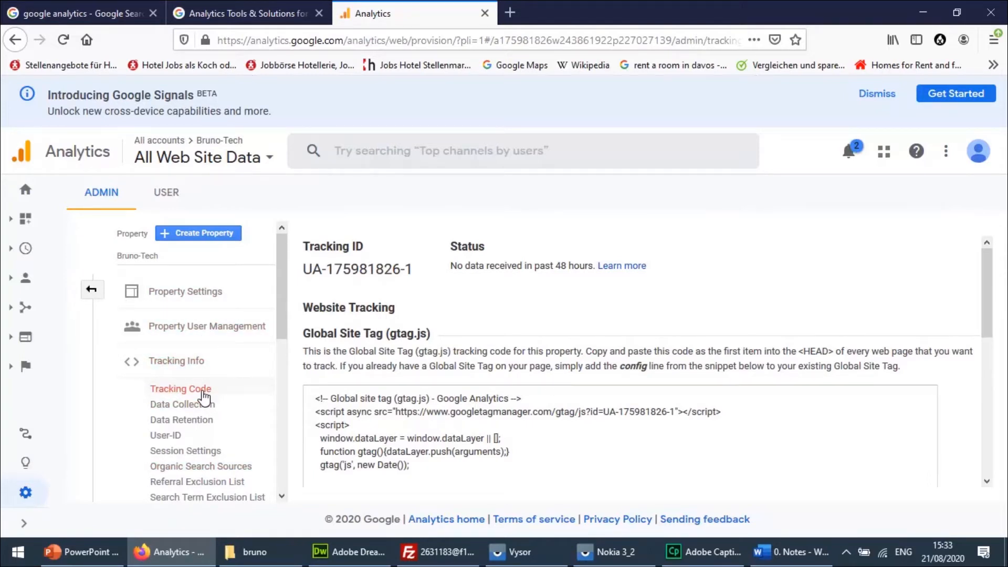
pyautogui.moveTo(423, 464); pyautogui.dragTo(317, 394)
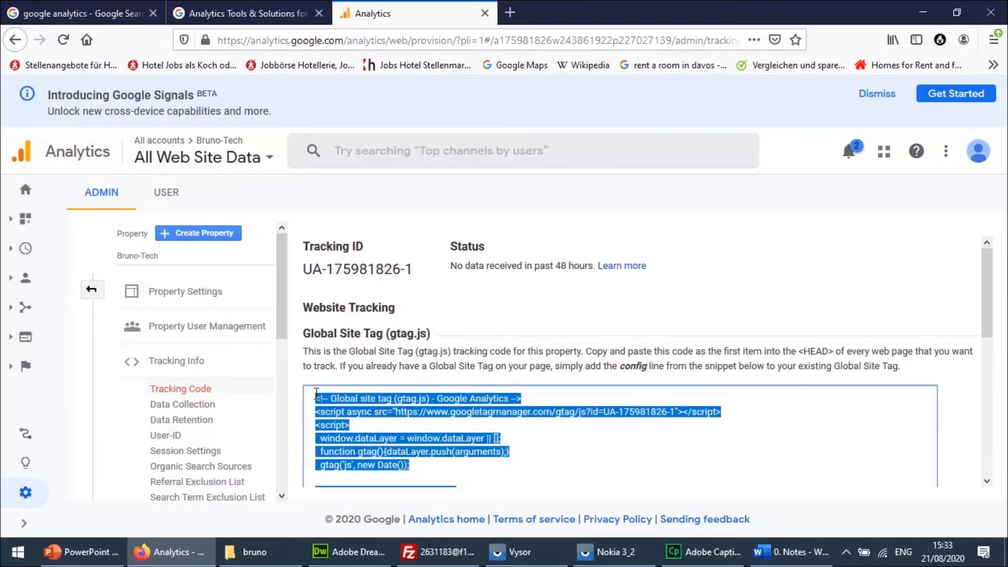
pyautogui.click(336, 364)
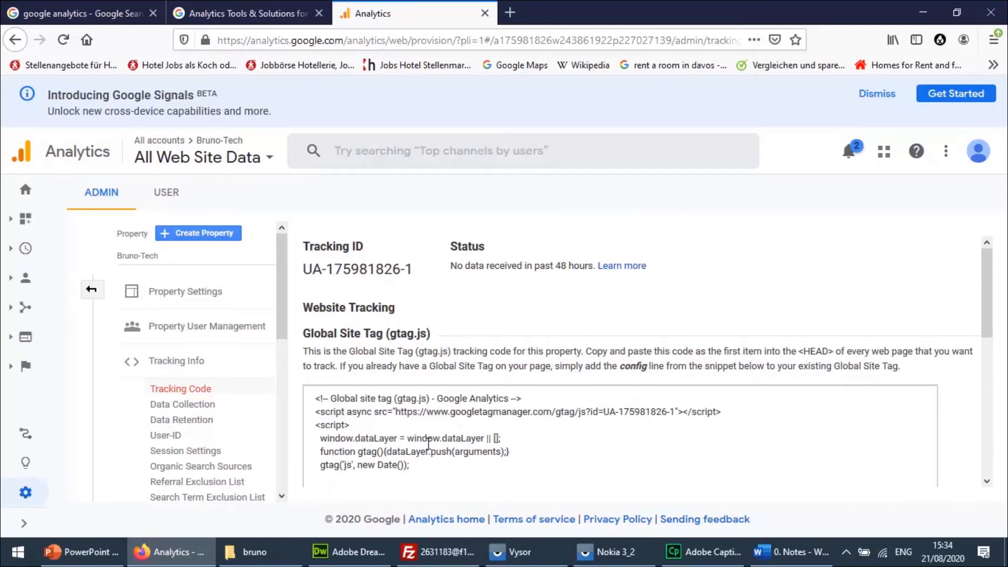
pyautogui.moveTo(992, 265); pyautogui.dragTo(991, 285)
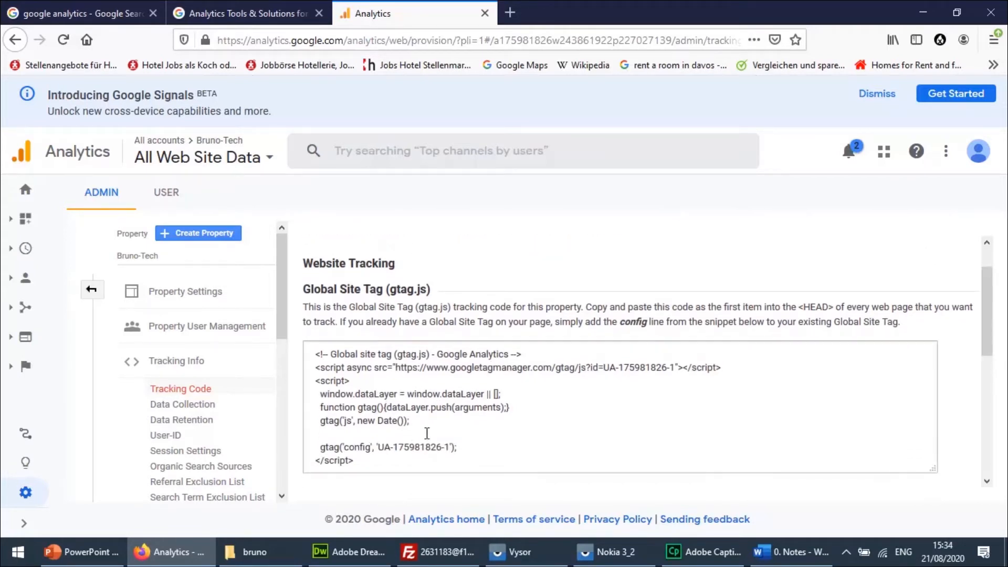
pyautogui.click(453, 449)
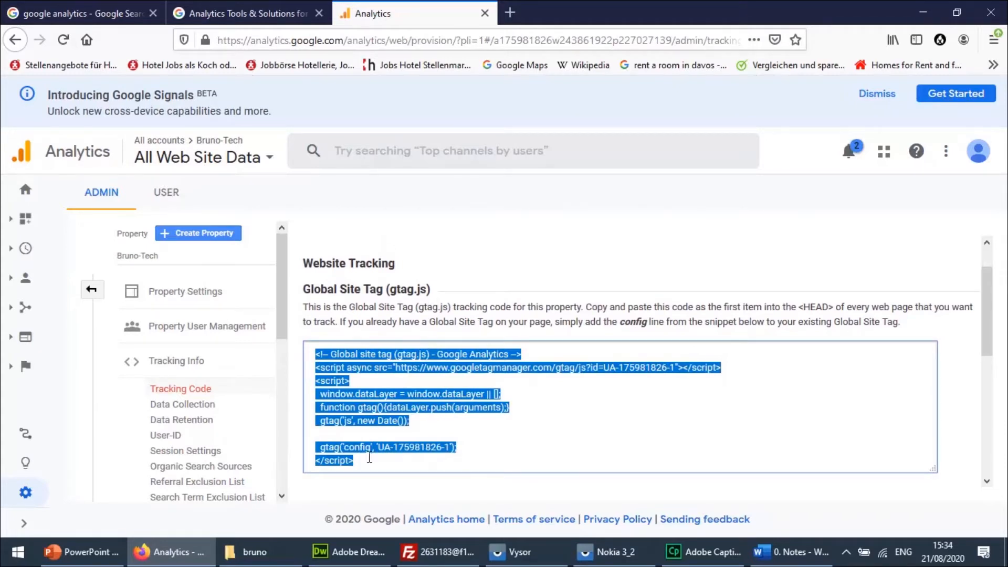
pyautogui.rightClick(332, 420)
pyautogui.click(387, 253)
pyautogui.click(269, 555)
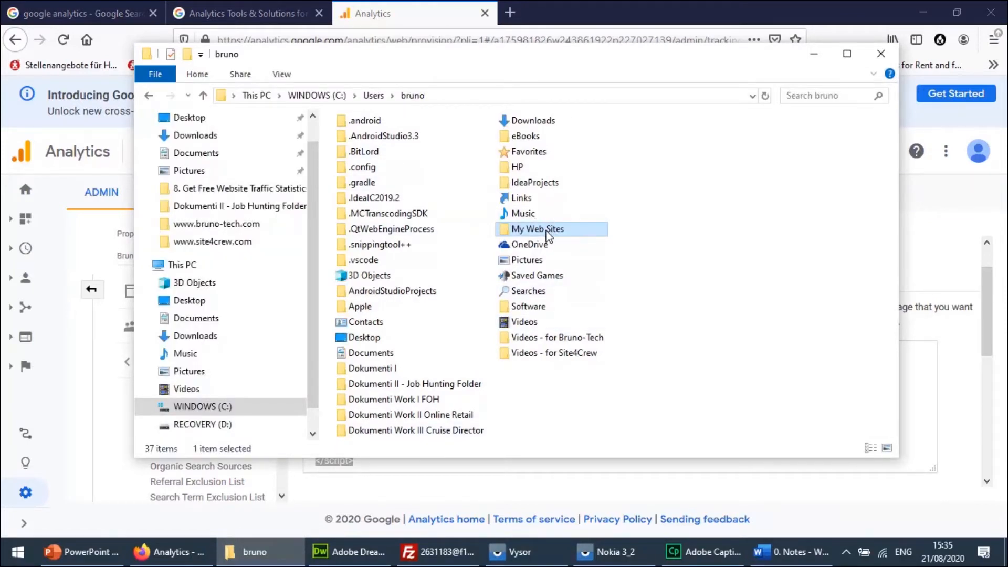
pyautogui.doubleClick(547, 231)
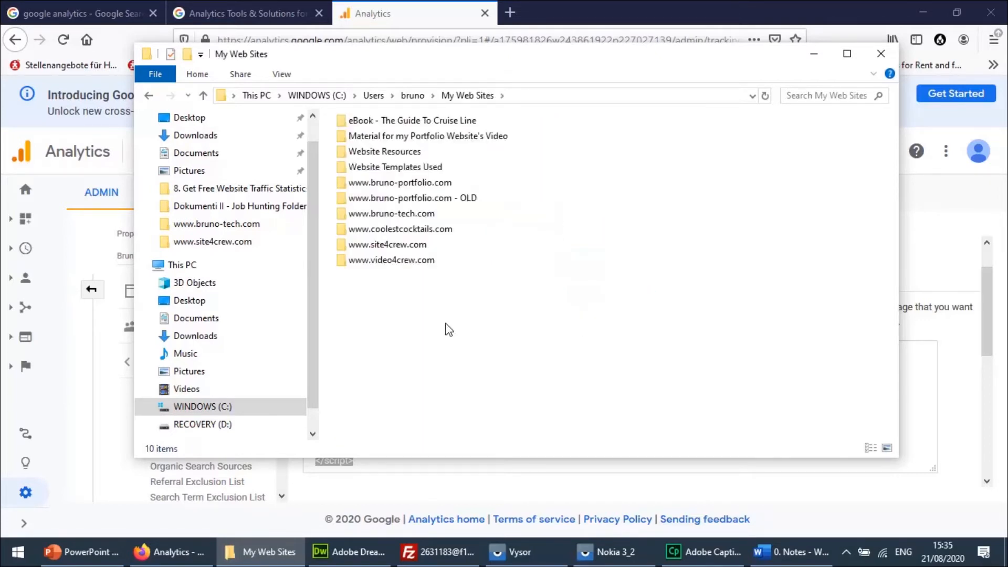
pyautogui.click(419, 220)
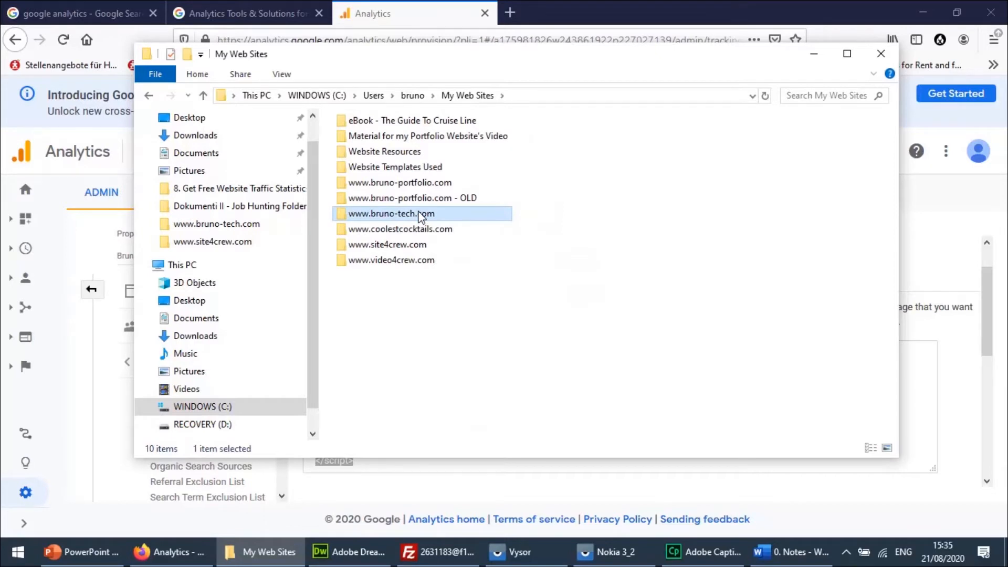
pyautogui.doubleClick(420, 215)
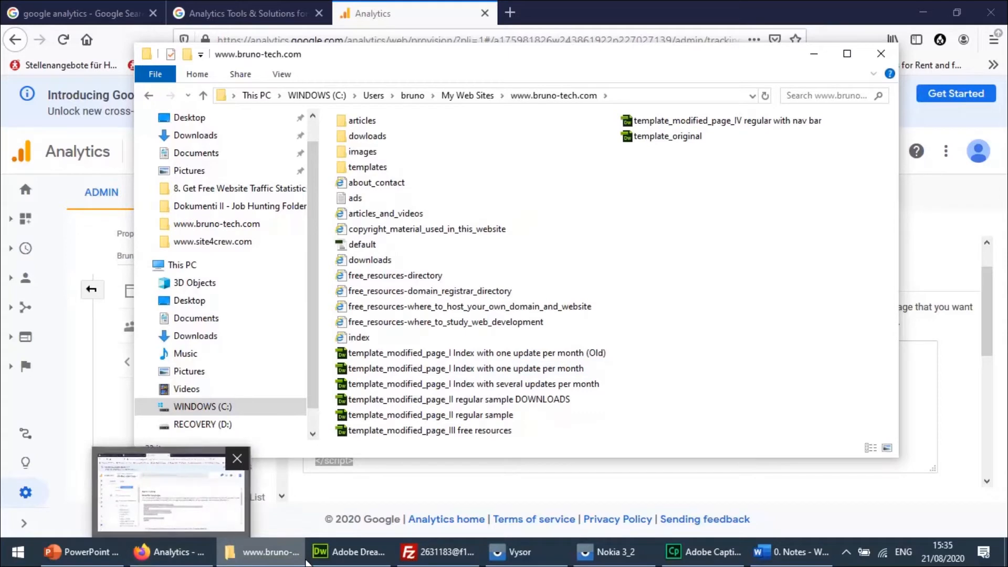
# Switch to Dreamweaver and show the full source code of index.html from its beginning in Code view.
pyautogui.click(347, 561)
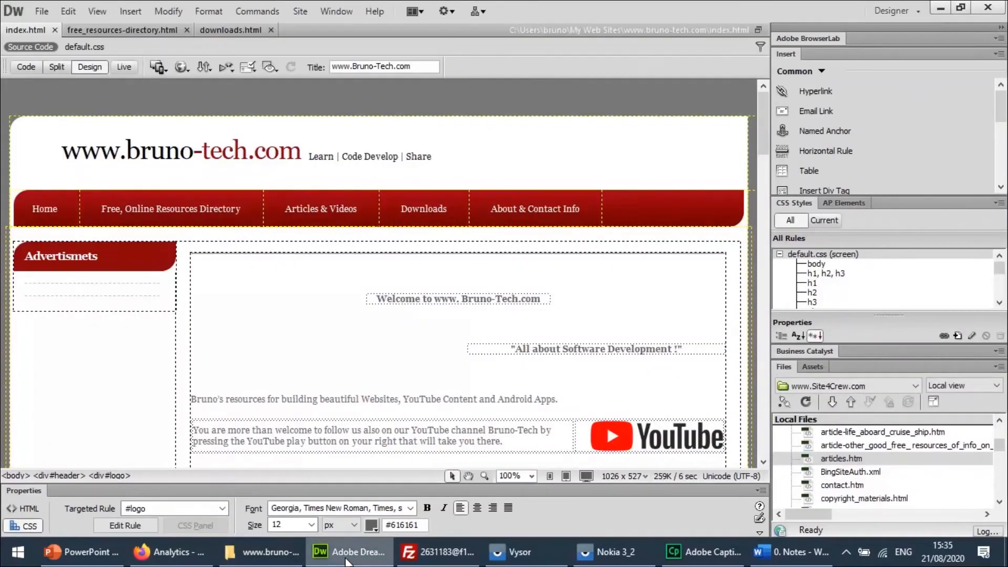
pyautogui.click(495, 348)
pyautogui.click(592, 294)
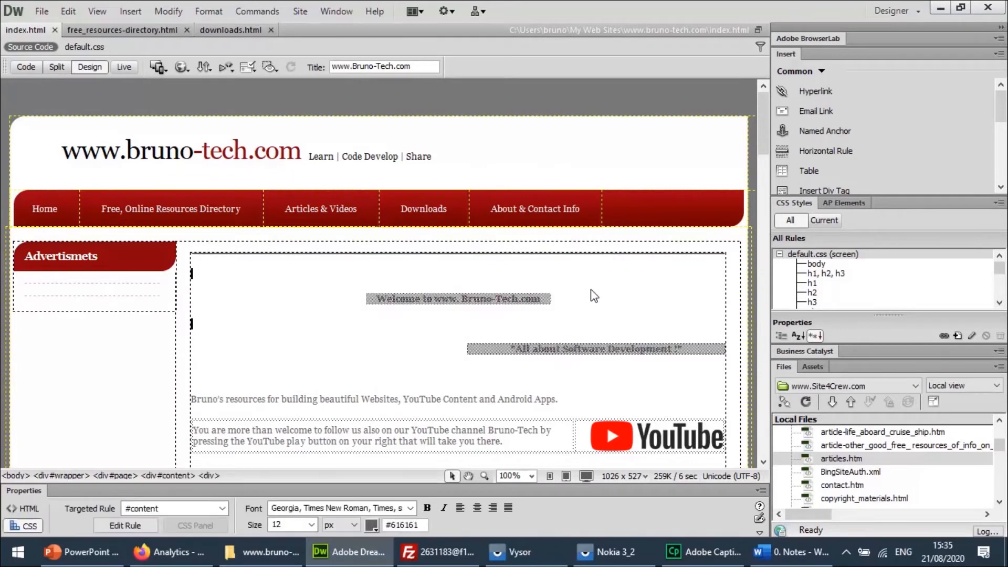
pyautogui.moveTo(761, 124)
pyautogui.mouseDown()
pyautogui.moveTo(765, 222)
pyautogui.moveTo(773, 122)
pyautogui.mouseUp()
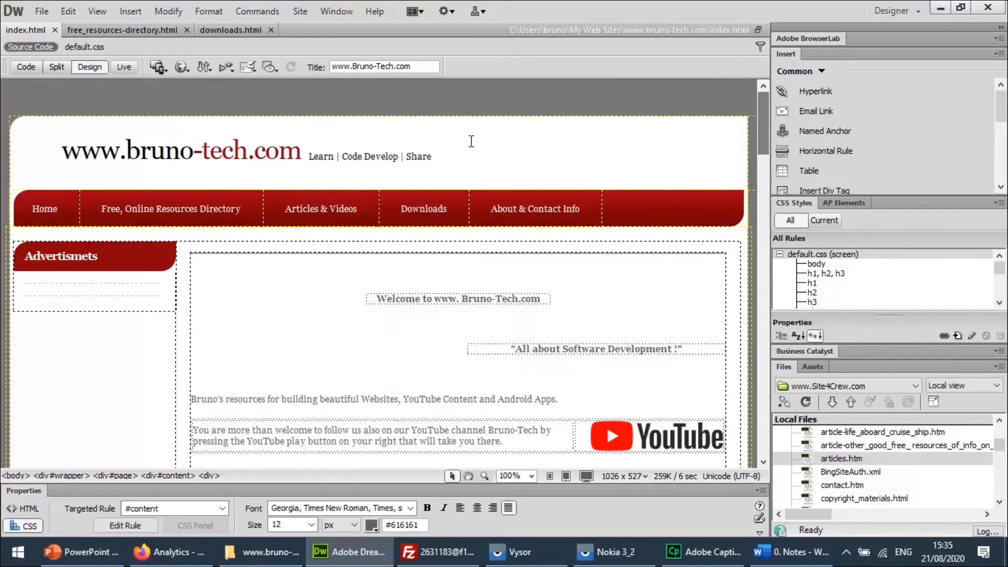
pyautogui.click(57, 66)
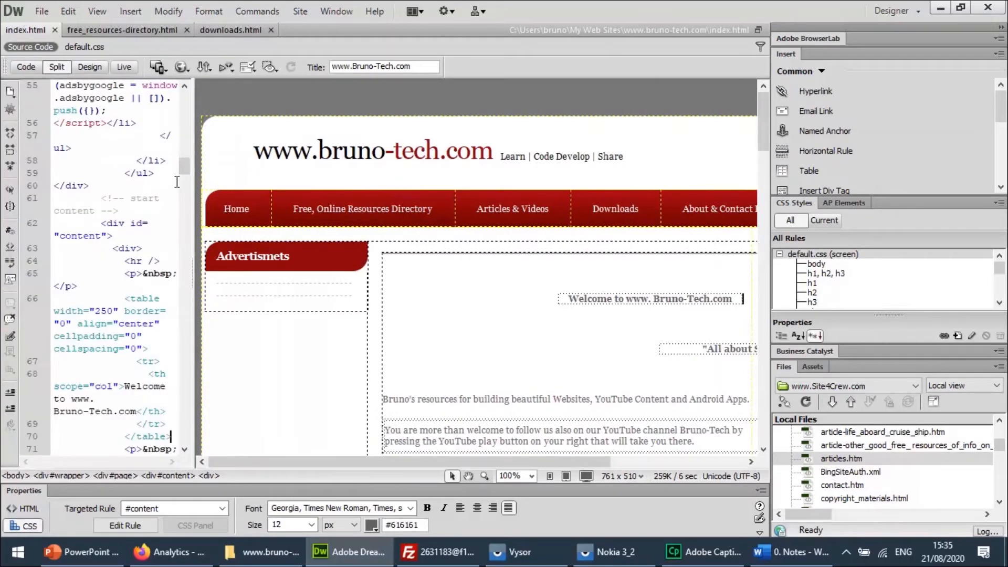
pyautogui.moveTo(193, 186); pyautogui.dragTo(451, 198)
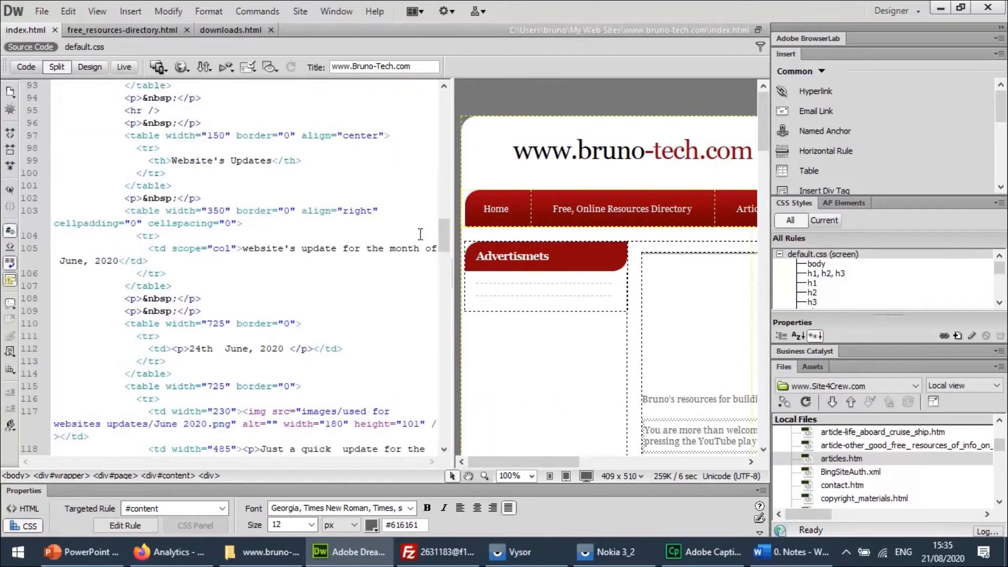
pyautogui.moveTo(446, 235); pyautogui.dragTo(437, 91)
pyautogui.click(27, 69)
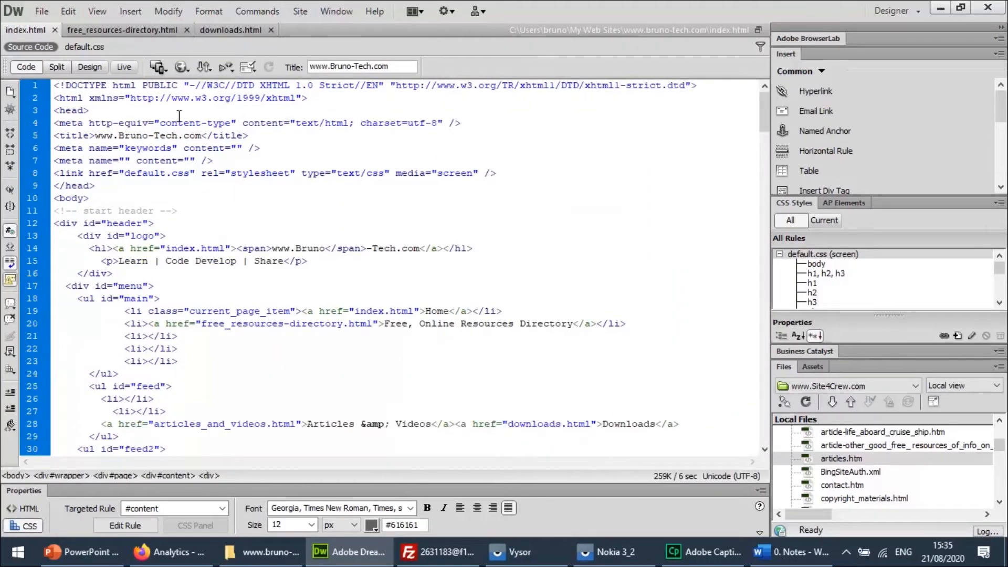
# Paste the copied Google Analytics tracking code directly below the opening head tag of index.html, leaving no blank line after the script.
pyautogui.moveTo(96, 112); pyautogui.dragTo(56, 105)
pyautogui.moveTo(97, 184); pyautogui.dragTo(54, 199)
pyautogui.moveTo(97, 185); pyautogui.dragTo(54, 123)
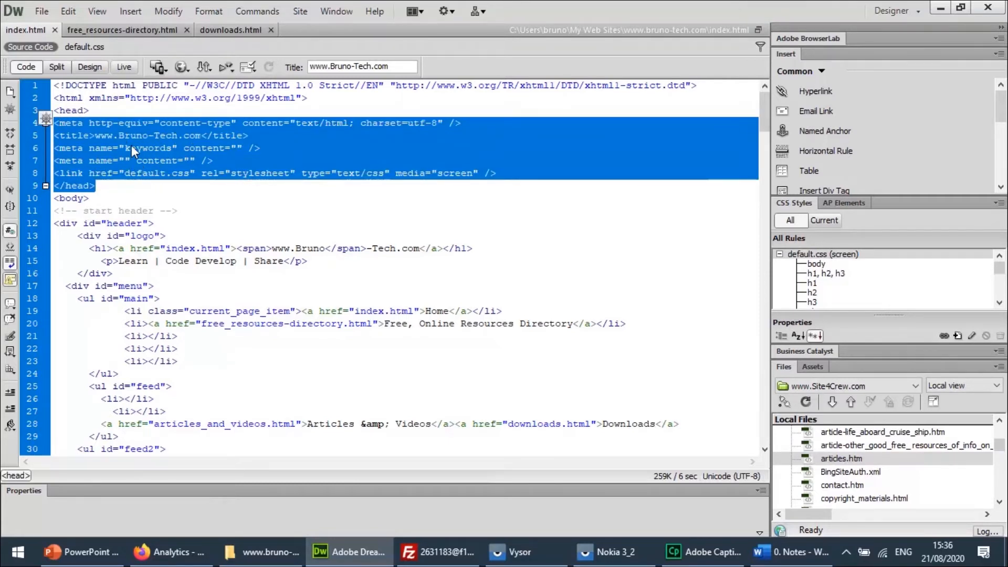
pyautogui.click(112, 108)
pyautogui.press('Return')
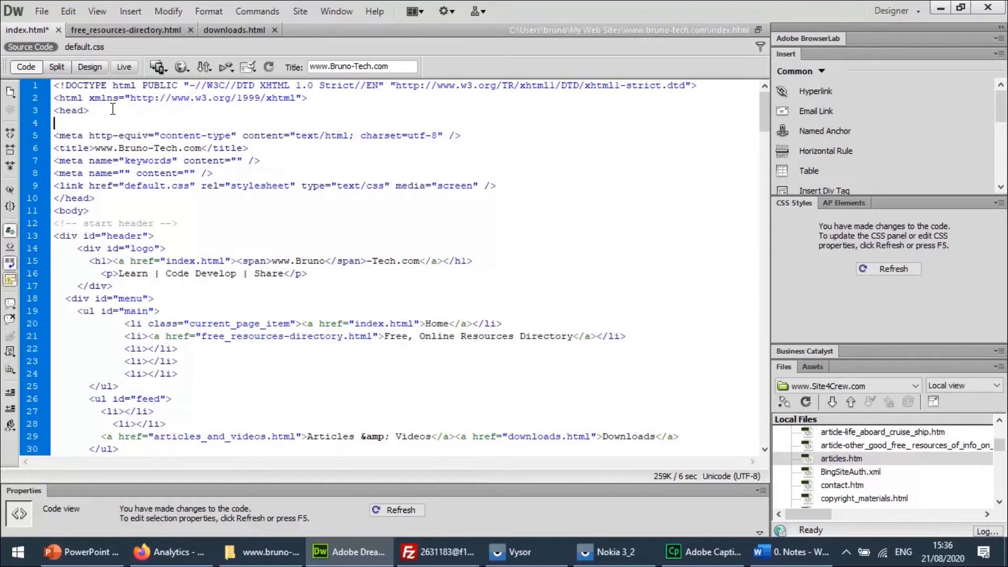
pyautogui.hotkey('ctrl', 'v')
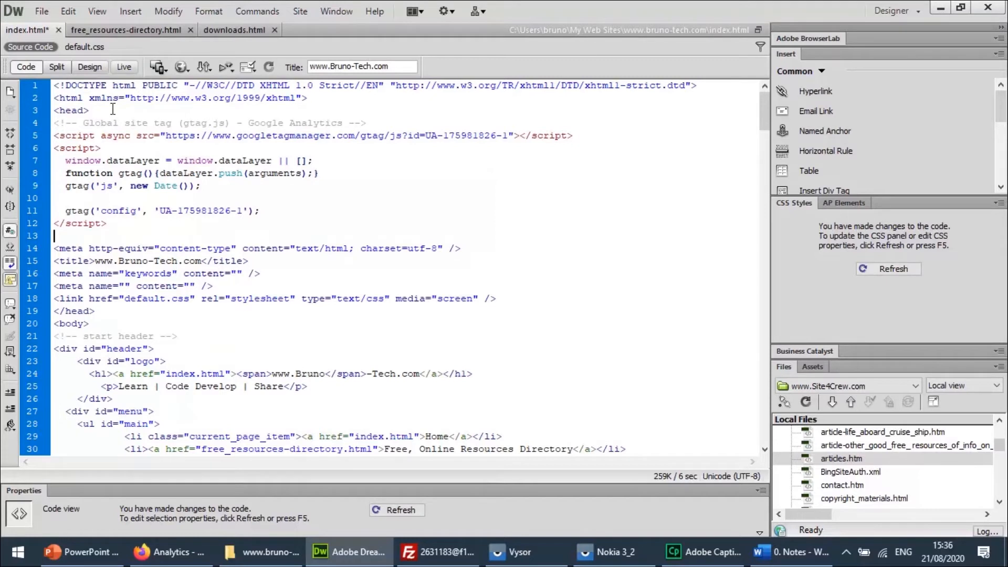
pyautogui.press('BackSpace')
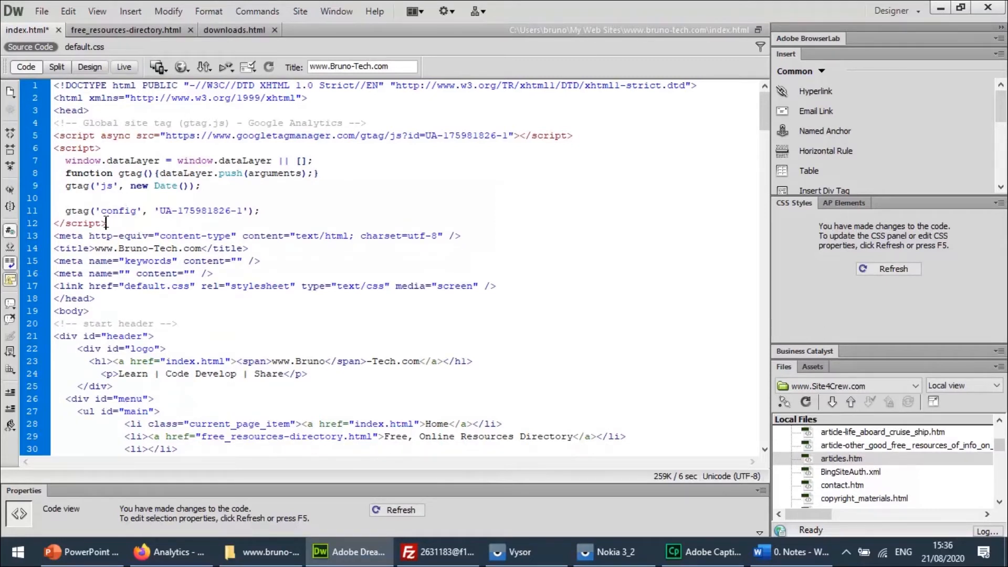
pyautogui.moveTo(117, 222); pyautogui.dragTo(53, 123)
pyautogui.hotkey('ctrl', 'c')
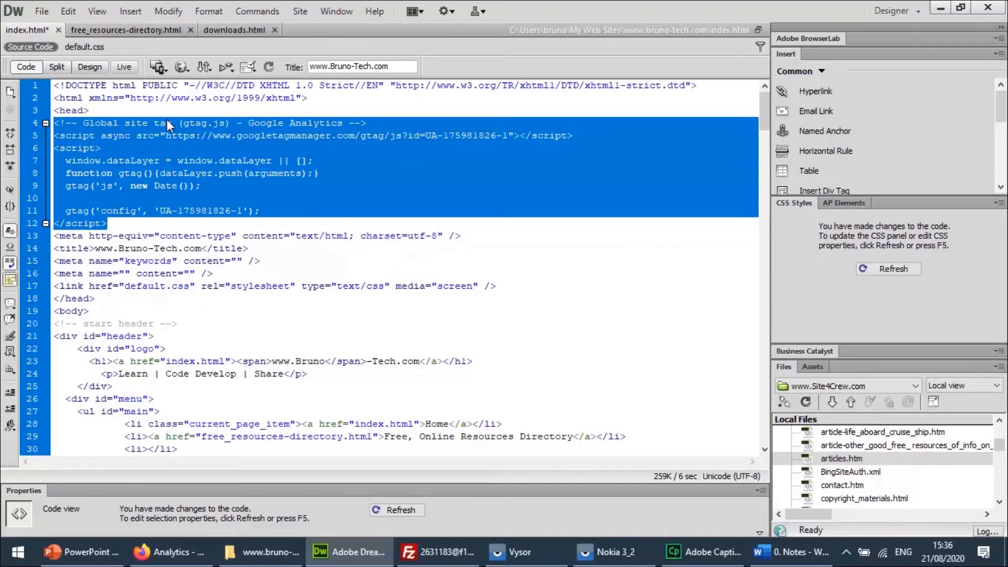
pyautogui.click(203, 222)
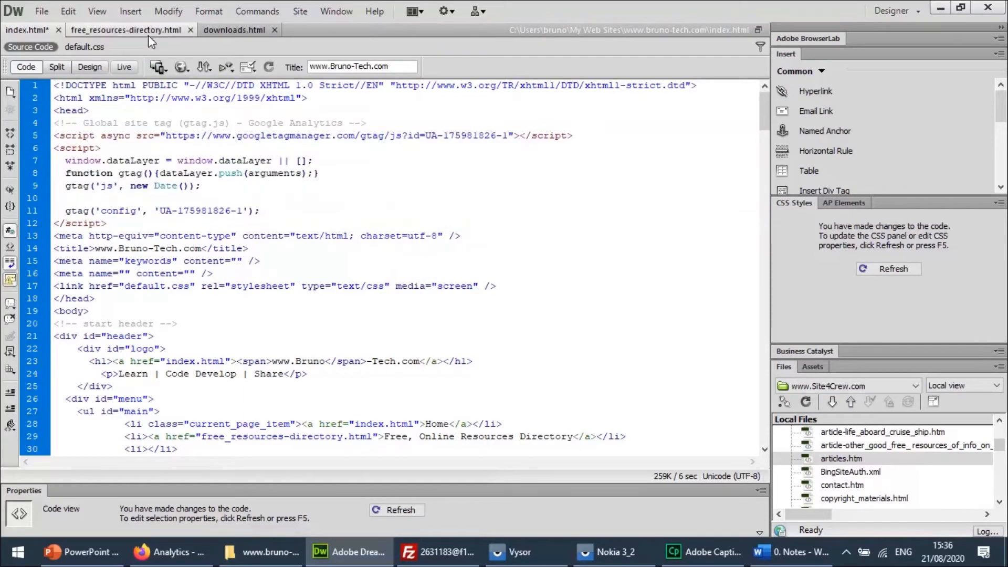
# Paste the tracking code directly below the opening head tag in the source code of free_resources-directory.html, without a trailing blank line.
pyautogui.click(115, 30)
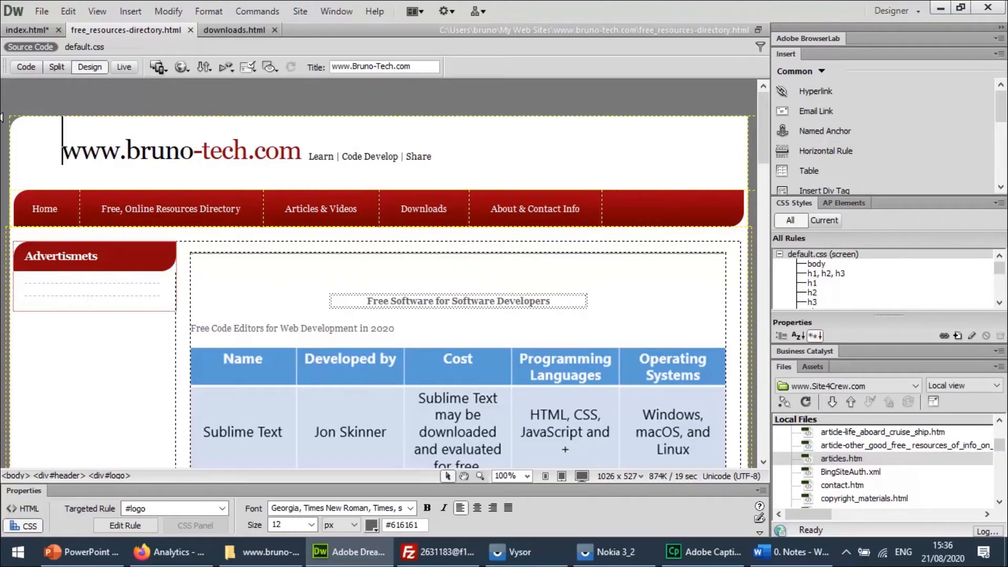
pyautogui.click(32, 70)
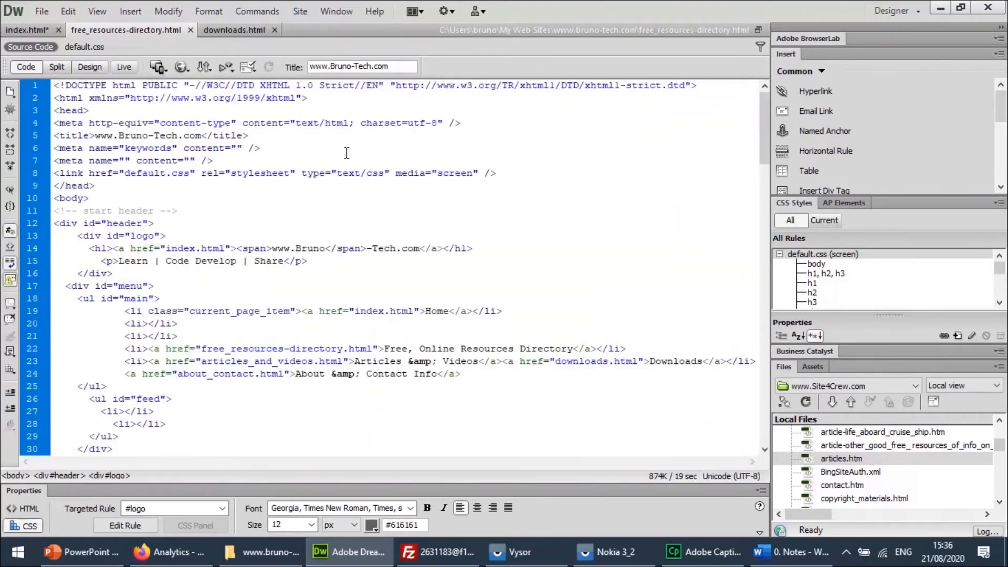
pyautogui.click(212, 110)
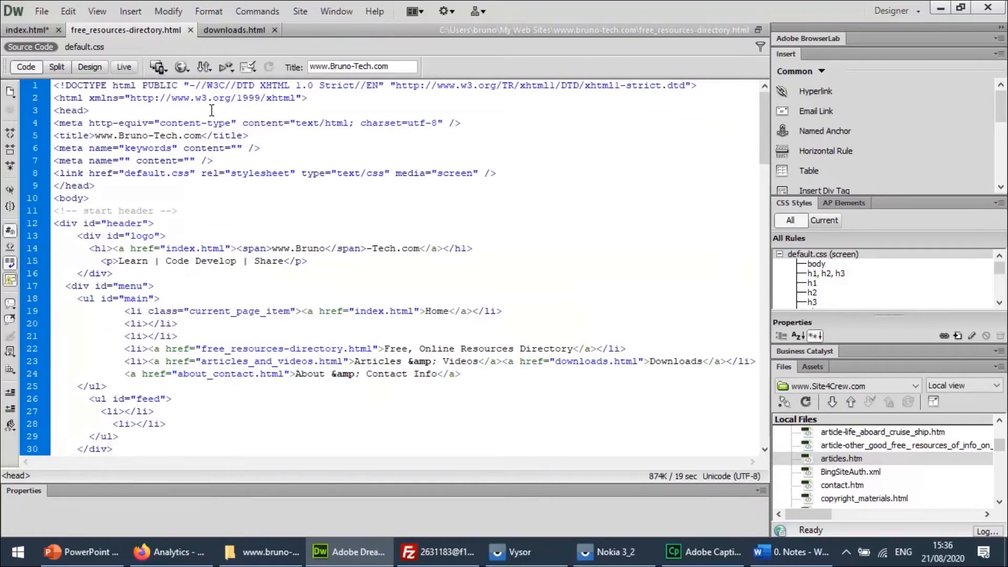
pyautogui.press('Return')
pyautogui.hotkey('ctrl', 'v')
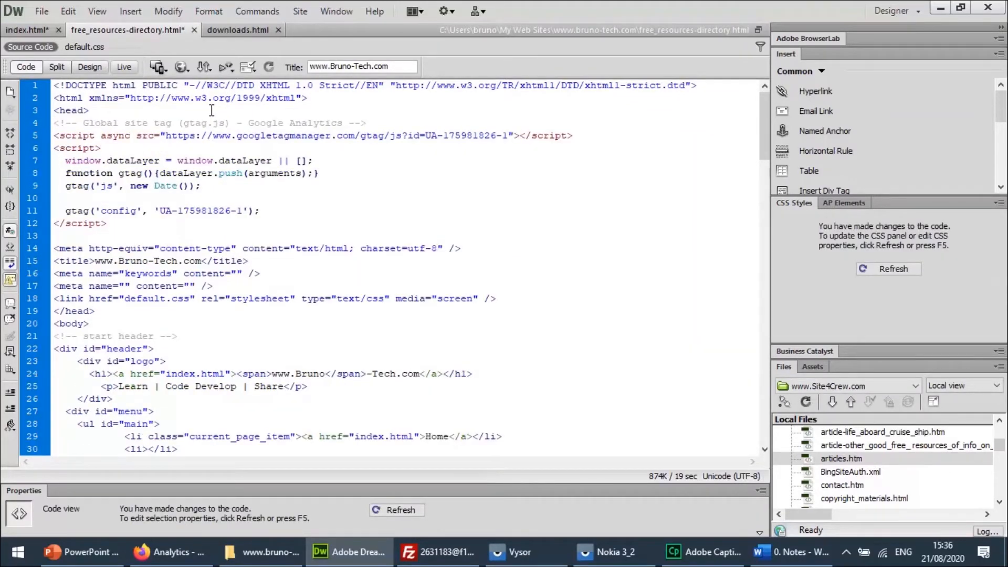
pyautogui.press('BackSpace')
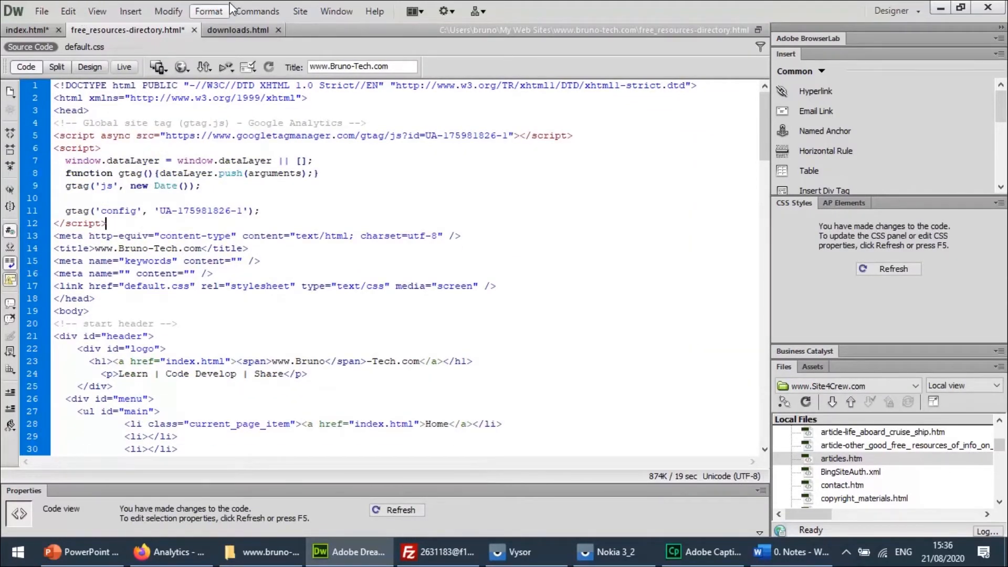
# Save free_resources-directory.html and index.html.
pyautogui.click(42, 21)
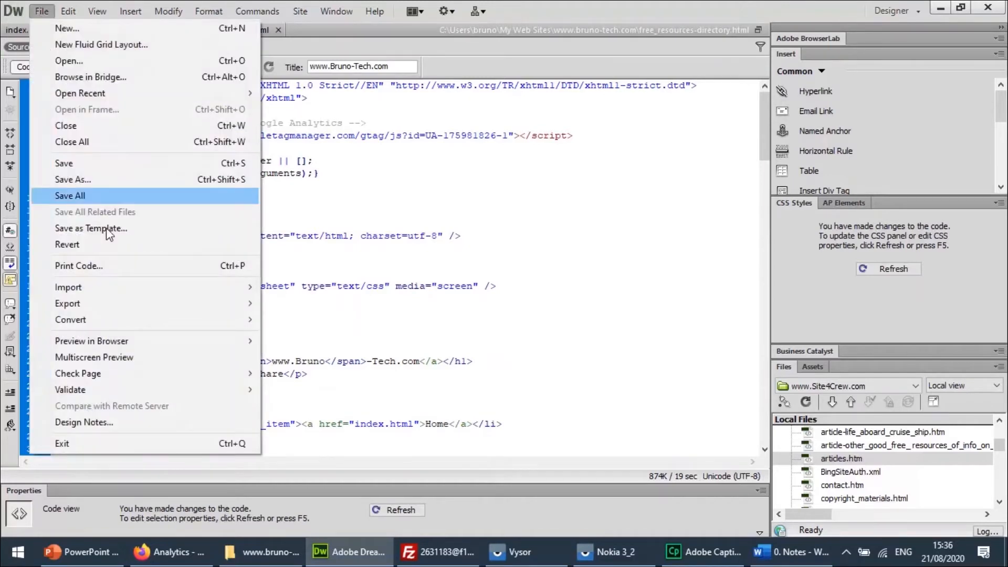
pyautogui.click(71, 164)
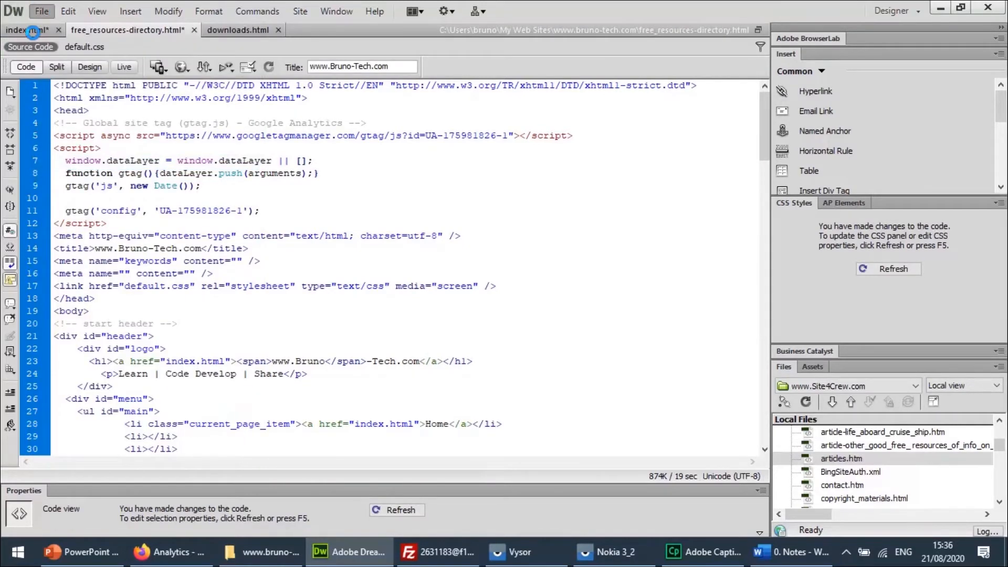
pyautogui.click(33, 33)
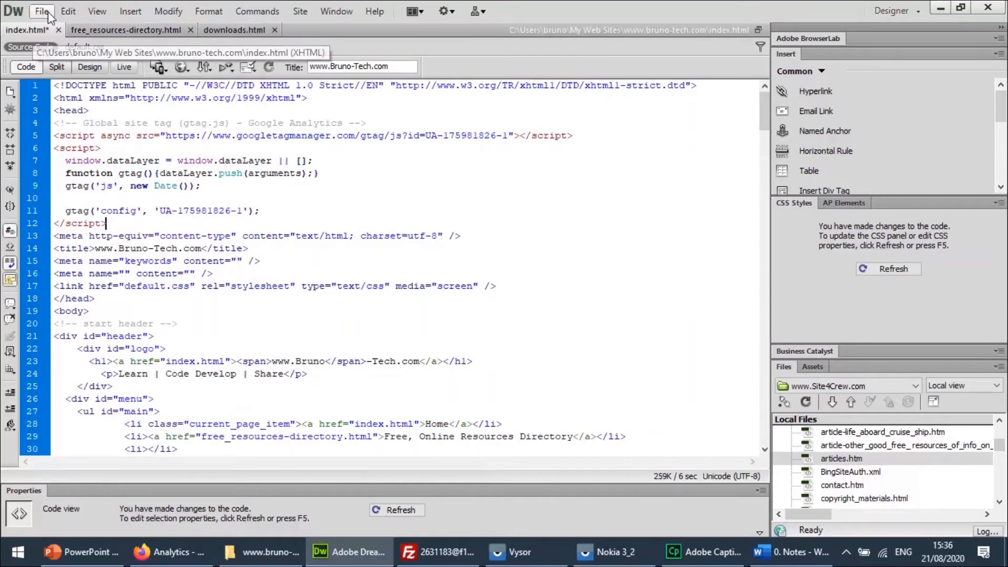
pyautogui.click(42, 12)
pyautogui.click(68, 163)
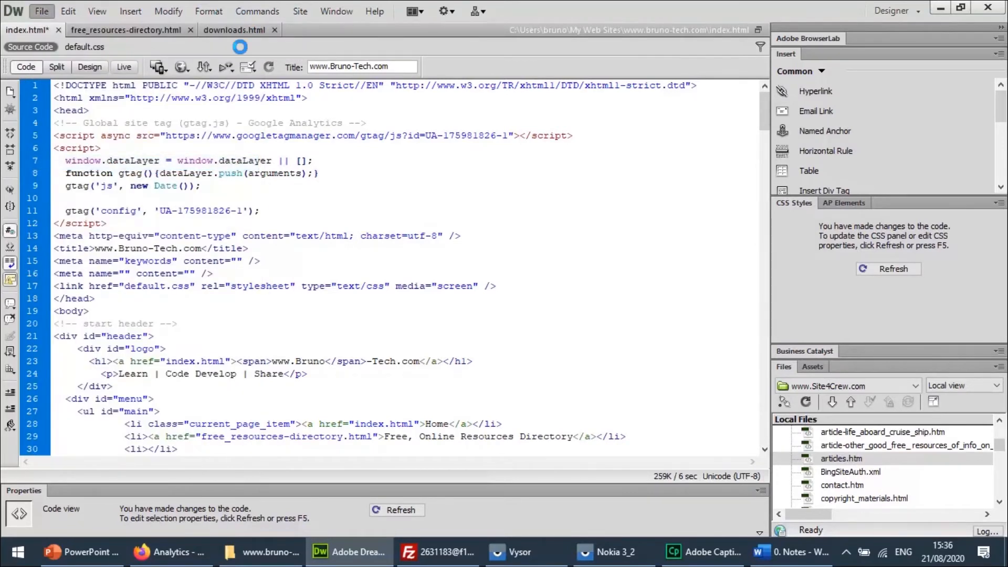
# Paste the tracking code directly below the opening head tag in the source code of downloads.html, without a trailing blank line, and save the file.
pyautogui.click(236, 31)
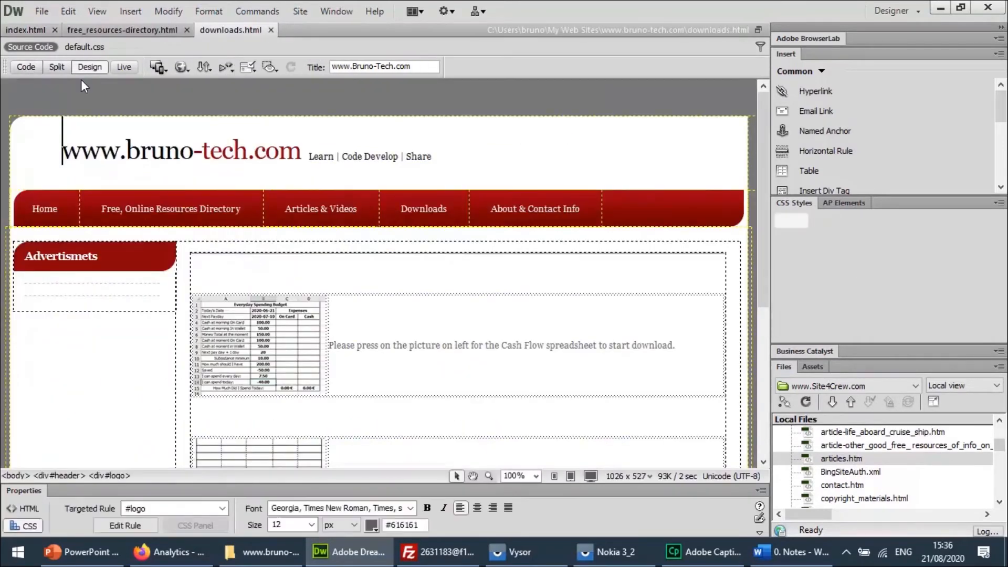
pyautogui.click(26, 68)
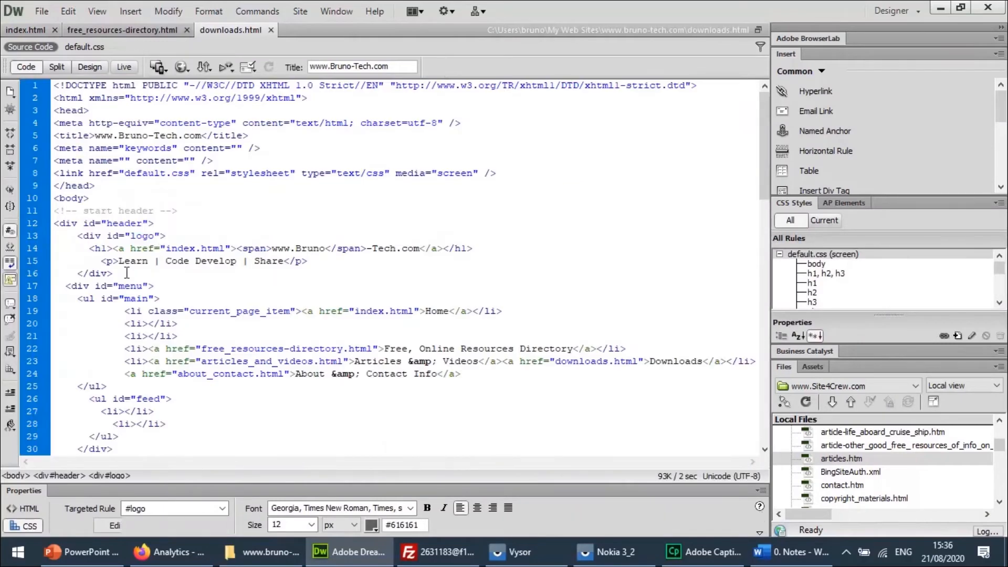
pyautogui.click(99, 113)
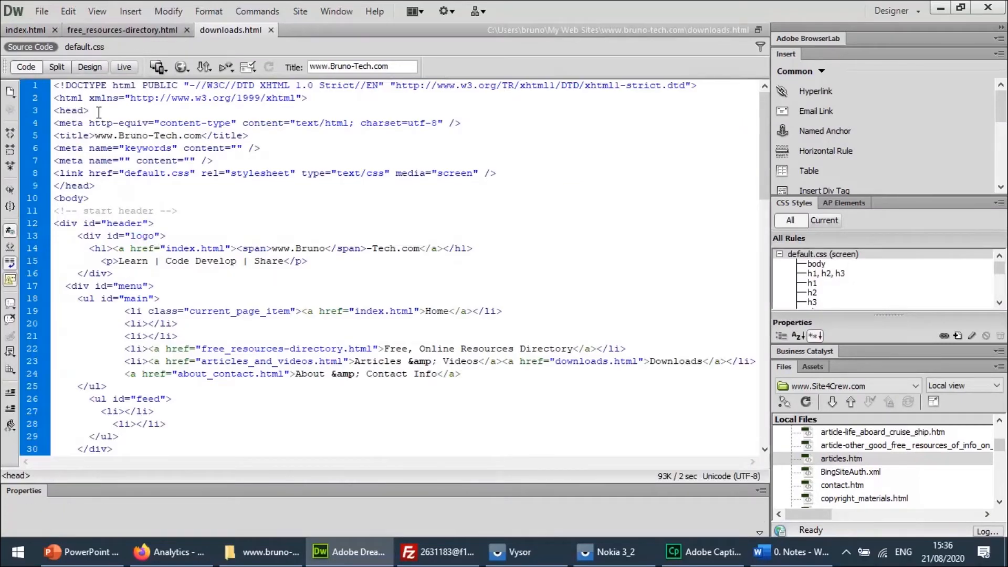
pyautogui.press('Return')
pyautogui.hotkey('ctrl', 'v')
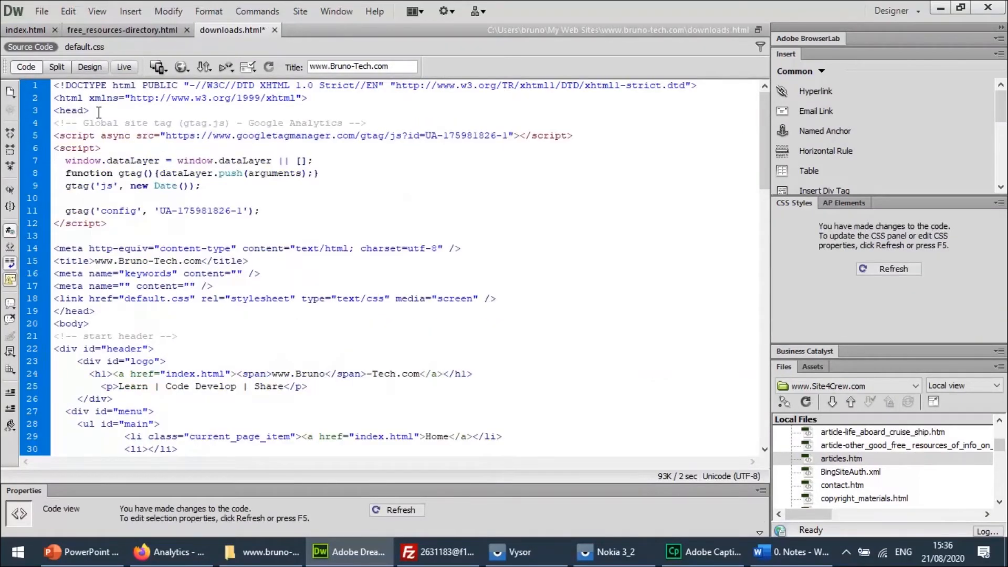
pyautogui.press('BackSpace')
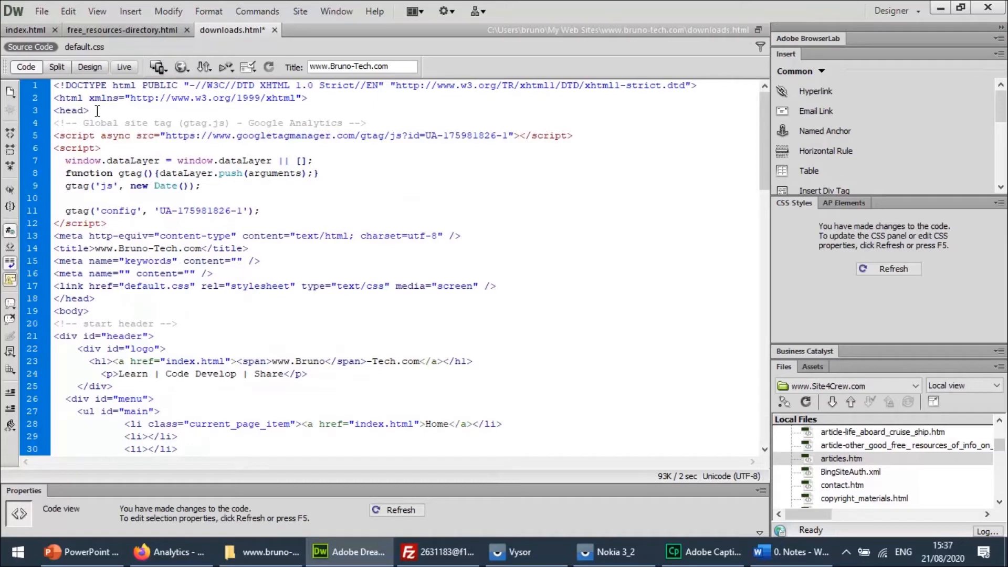
pyautogui.click(42, 11)
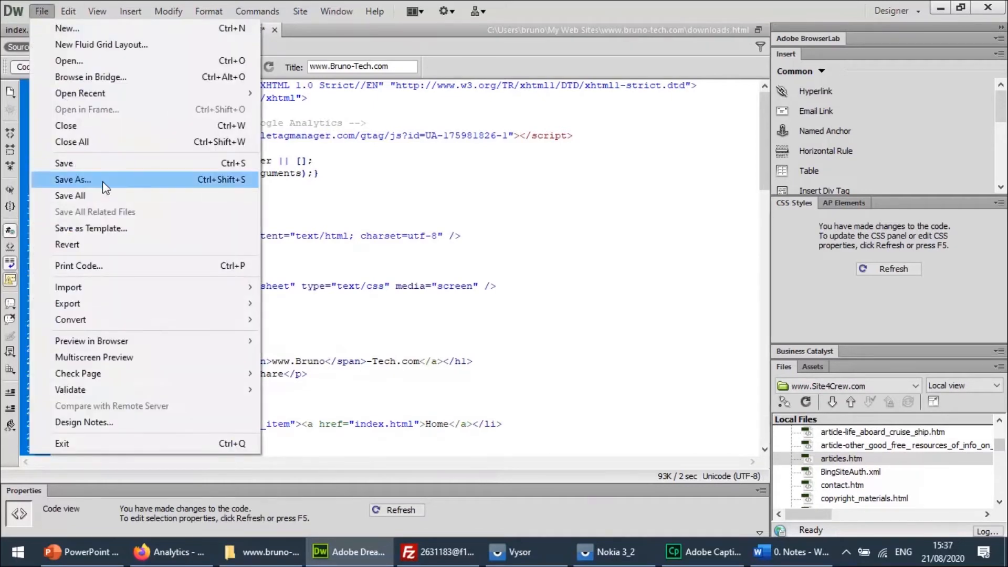
pyautogui.click(90, 163)
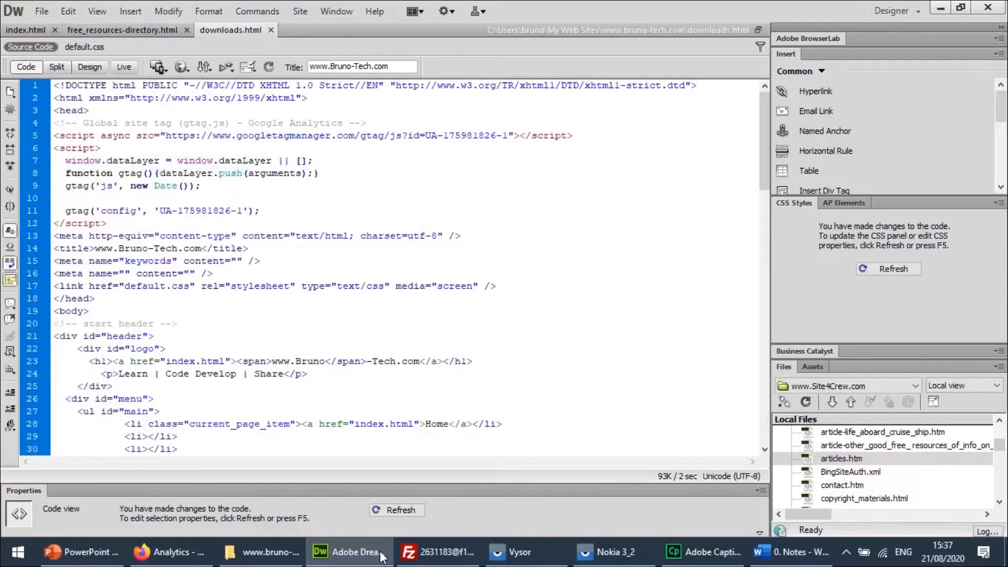
# Switch to FileZilla.
pyautogui.click(351, 552)
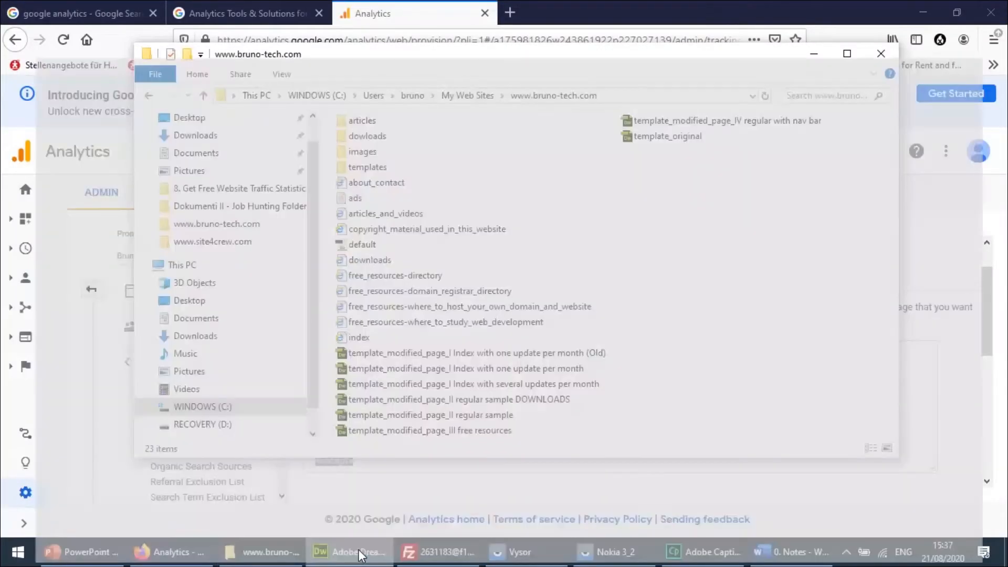
pyautogui.click(357, 552)
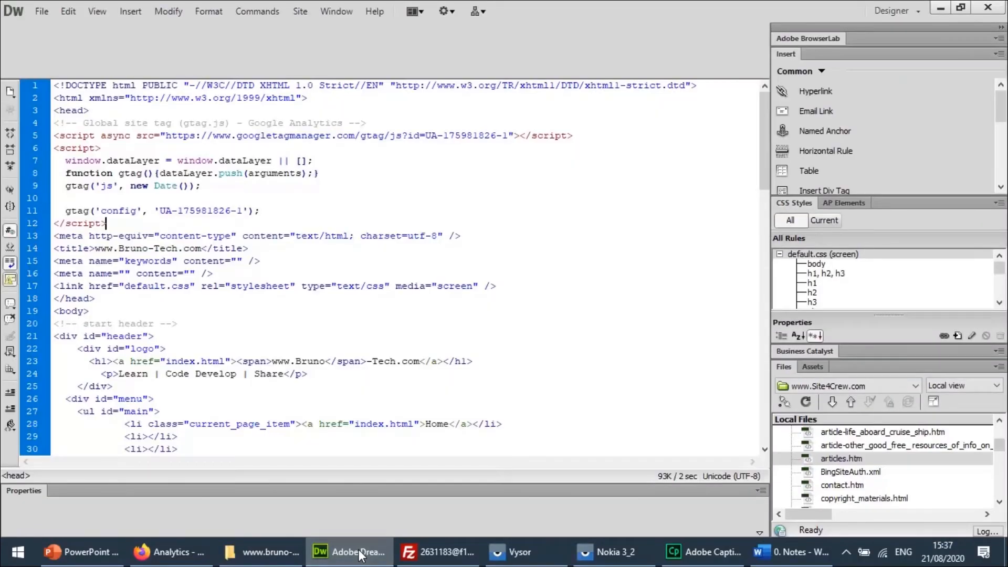
pyautogui.click(441, 562)
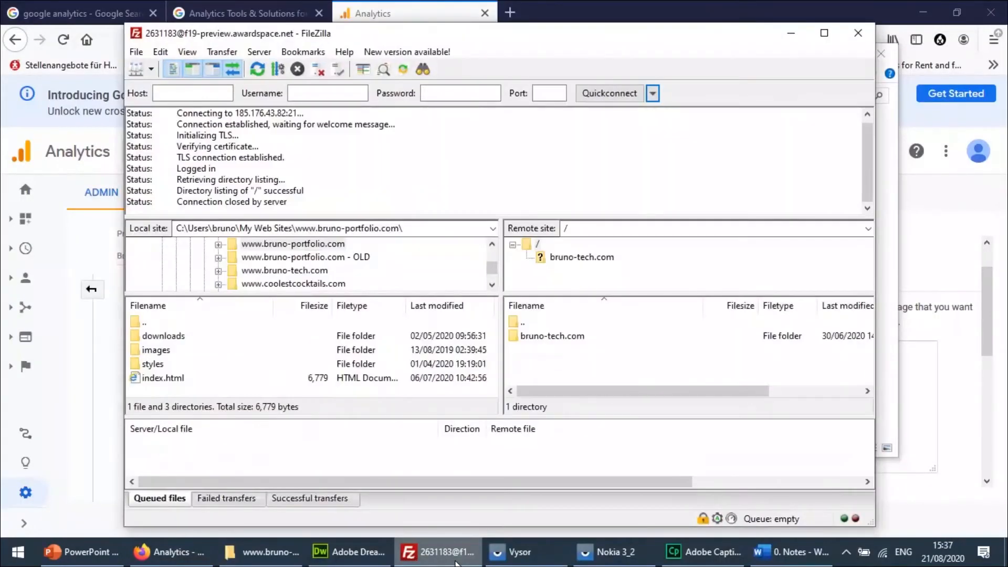
pyautogui.click(653, 93)
pyautogui.click(708, 139)
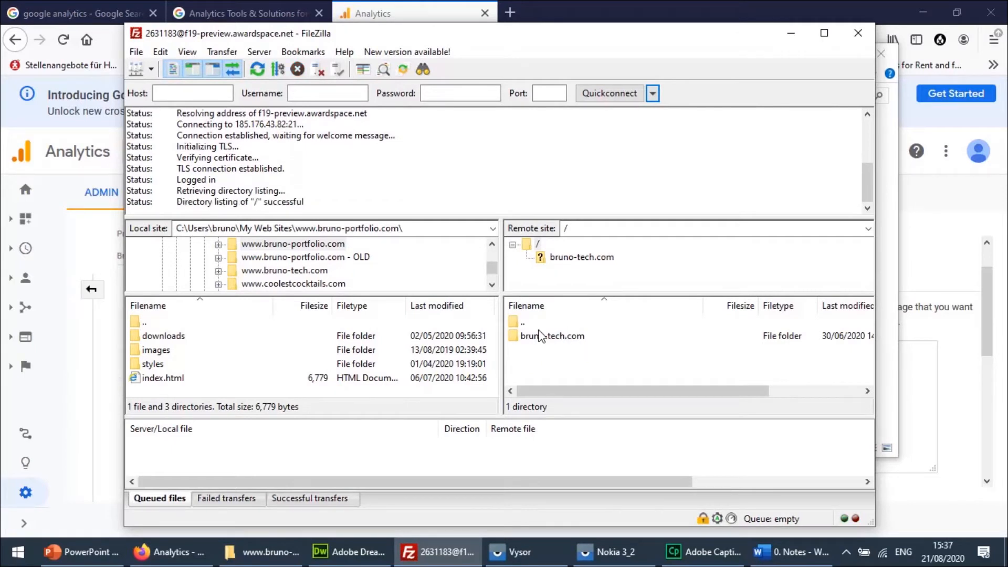
pyautogui.click(302, 271)
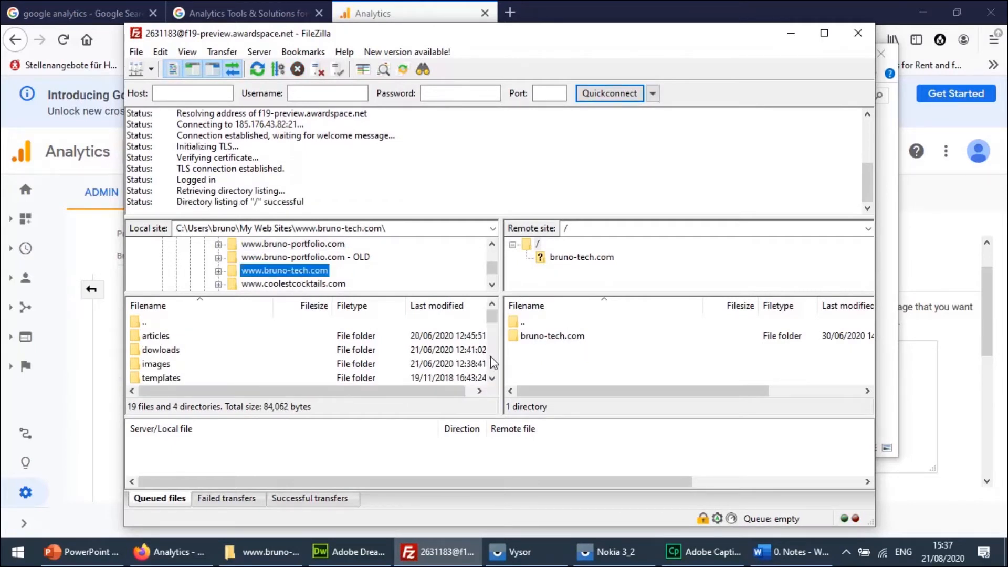
pyautogui.doubleClick(558, 342)
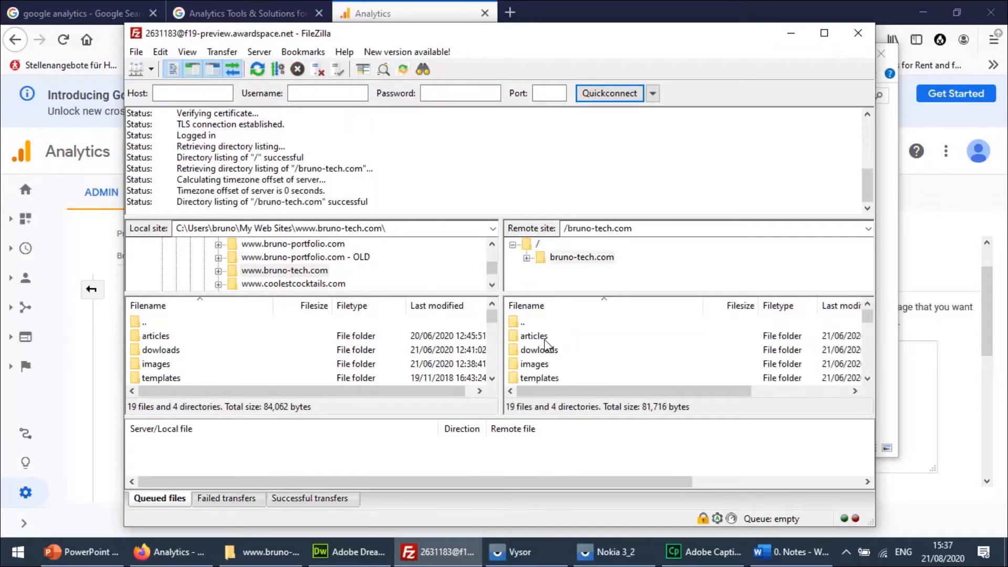
# Delete all files and directories inside the remote bruno-tech.com folder from the server.
pyautogui.click(545, 341)
pyautogui.hotkey('ctrl', 'a')
pyautogui.rightClick(545, 340)
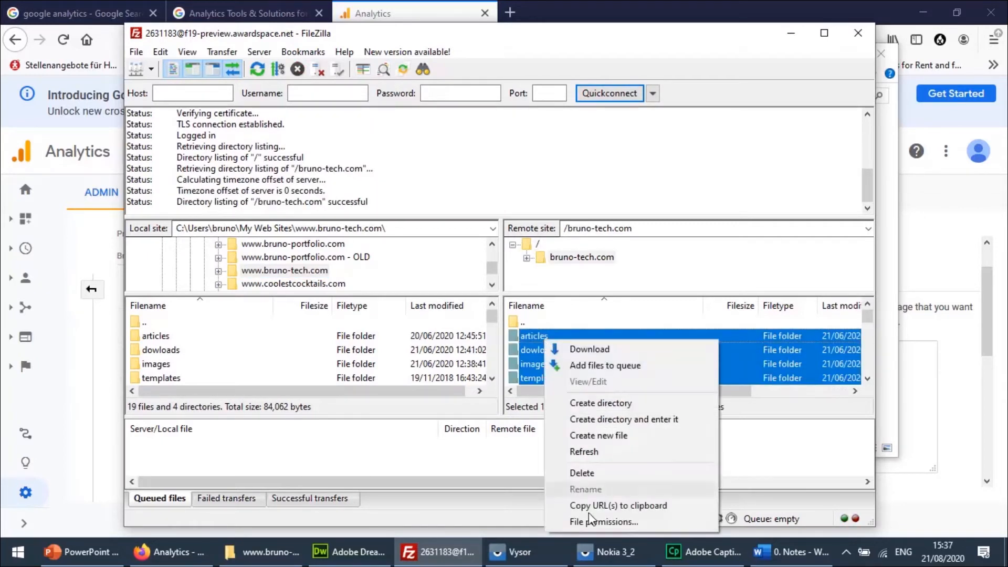
pyautogui.click(582, 473)
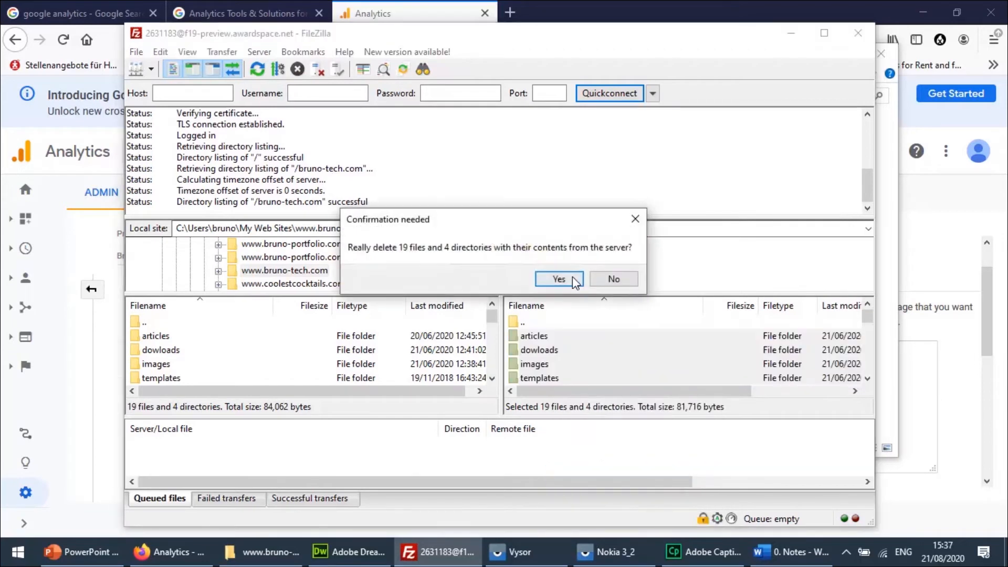
pyautogui.click(559, 278)
pyautogui.click(263, 355)
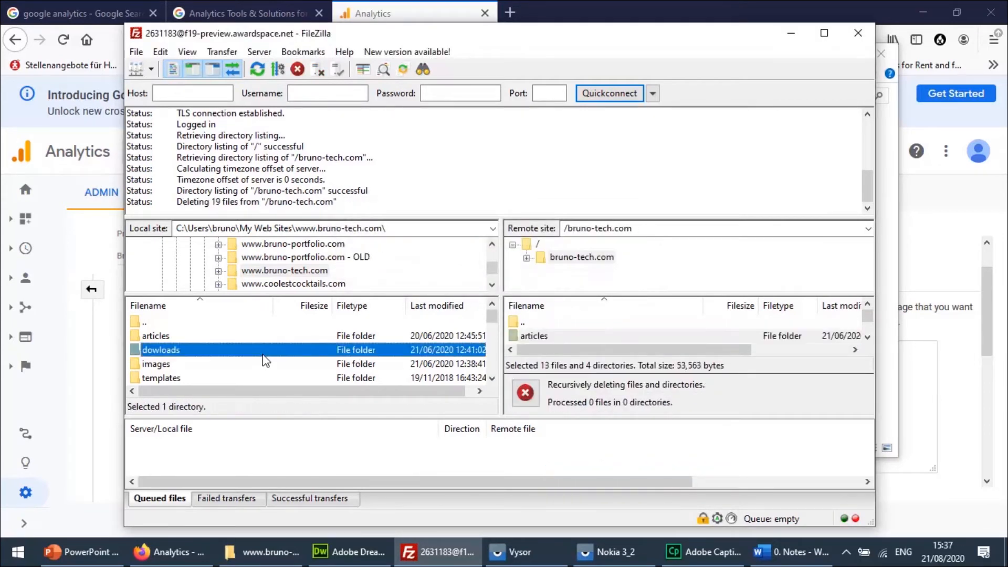
pyautogui.hotkey('ctrl', 'a')
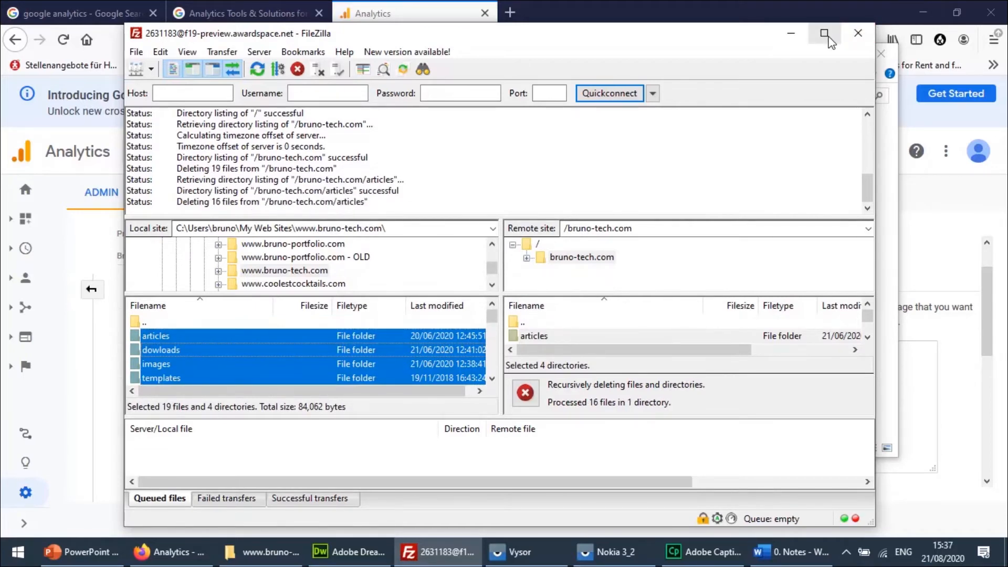
pyautogui.click(825, 33)
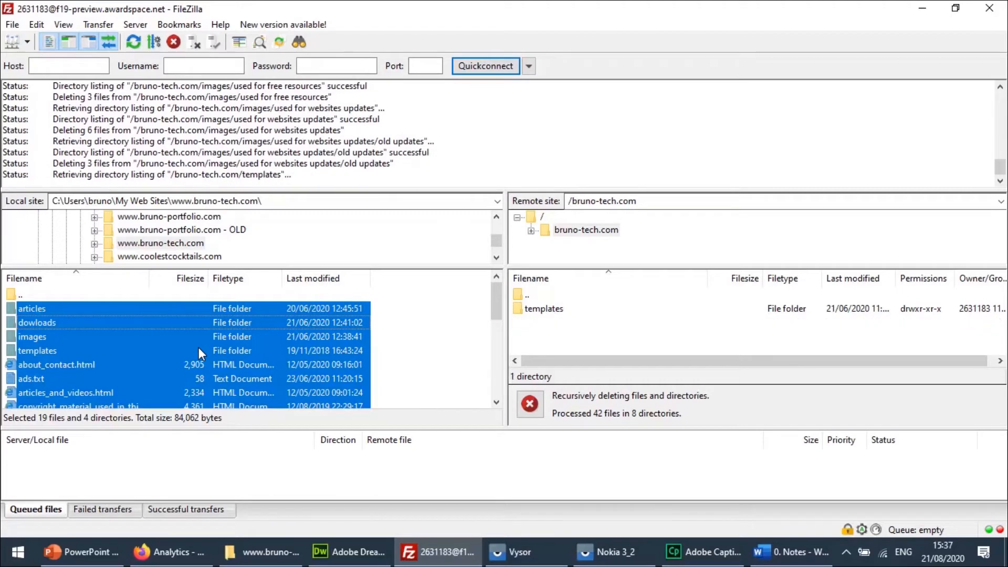
pyautogui.rightClick(199, 347)
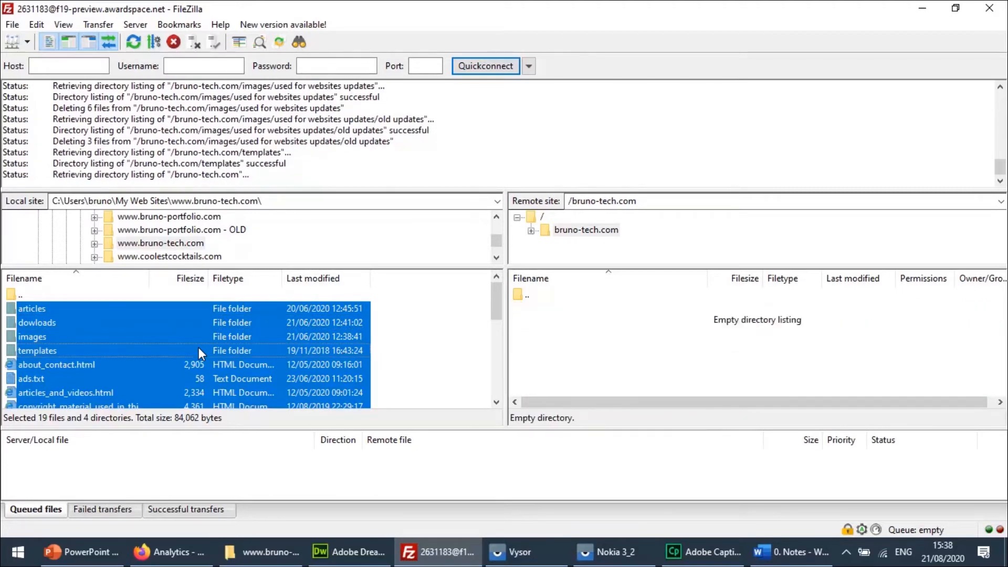
pyautogui.click(258, 357)
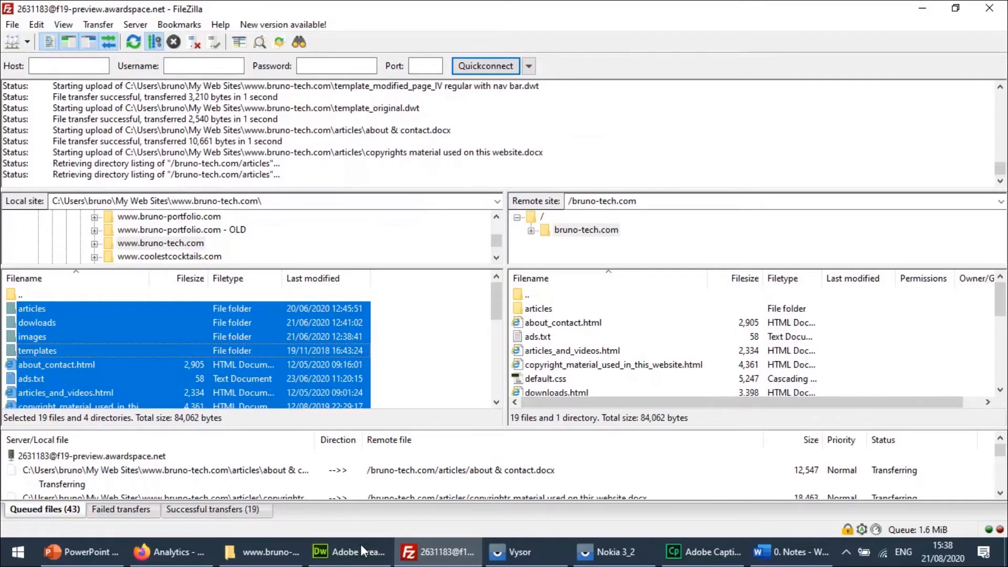
# Review the inserted tracking code in downloads.html in Dreamweaver and the whole Tracking Code page of Google Analytics in Firefox.
pyautogui.moveTo(353, 555)
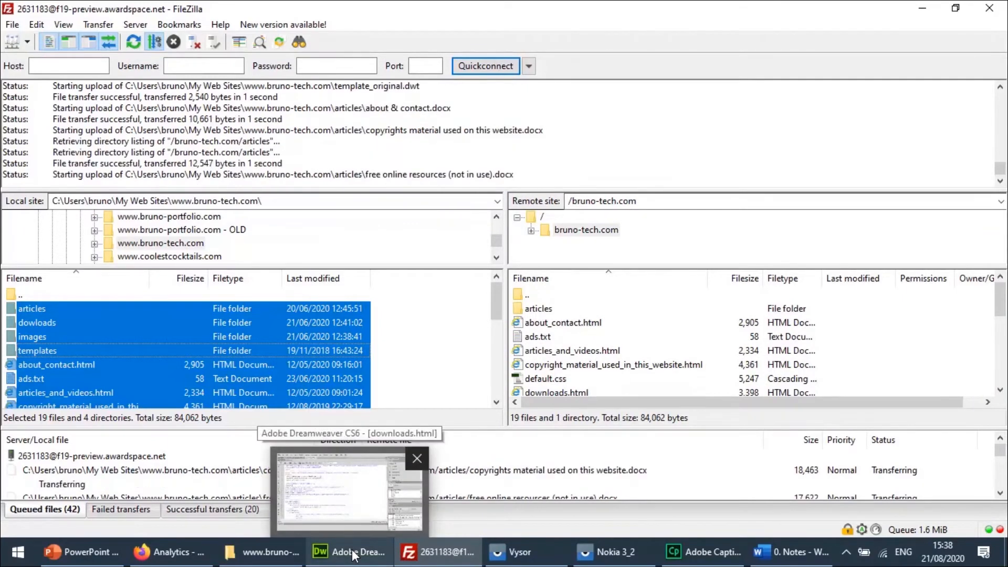
pyautogui.click(353, 555)
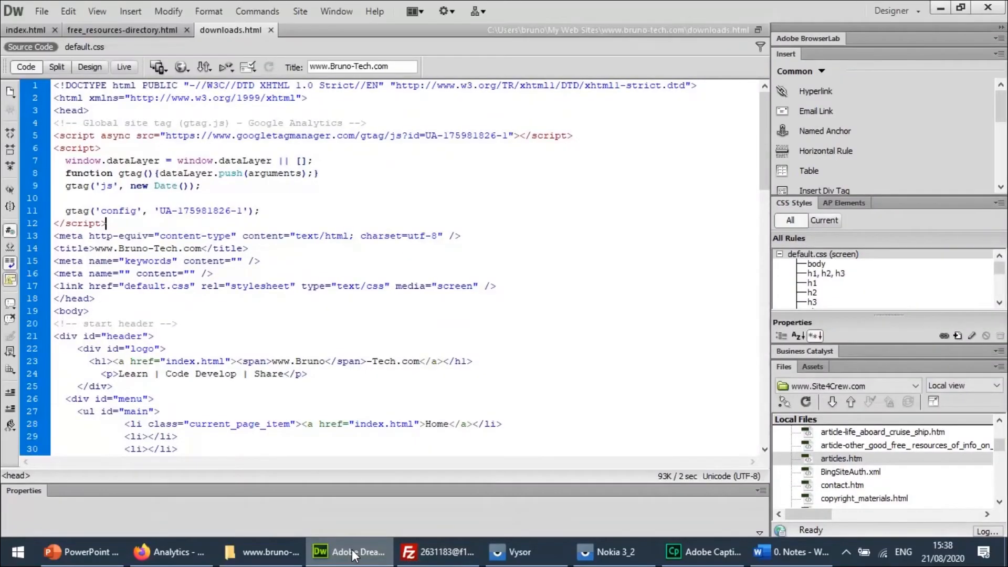
pyautogui.click(168, 552)
pyautogui.click(745, 471)
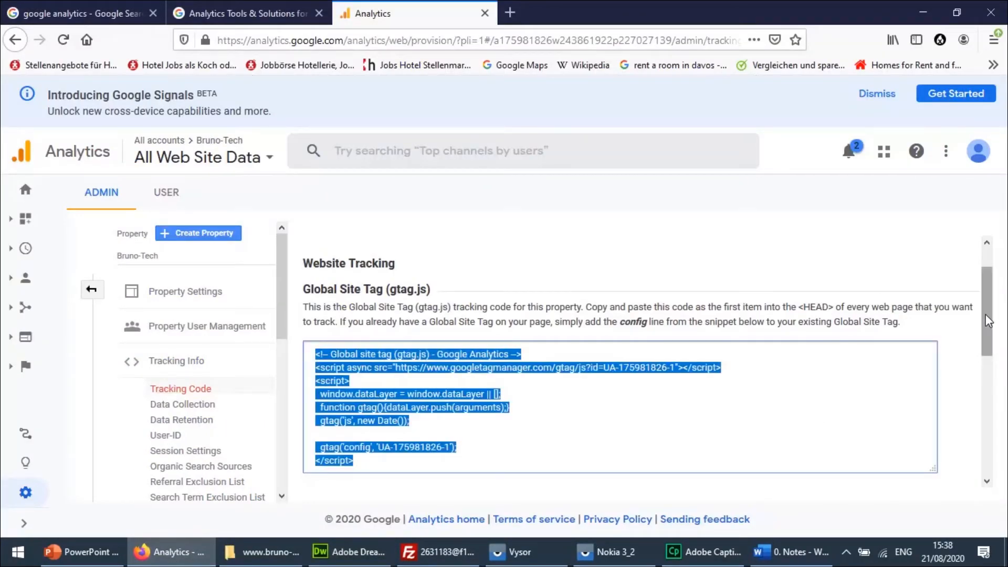
pyautogui.scroll(-5, 990, 378)
pyautogui.scroll(-1, 990, 400)
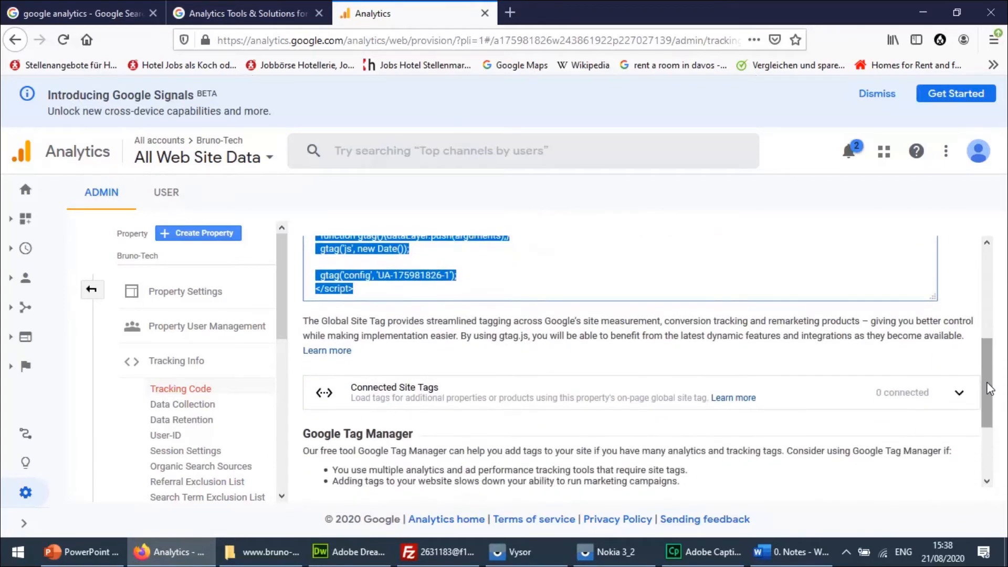
pyautogui.scroll(-3, 990, 410)
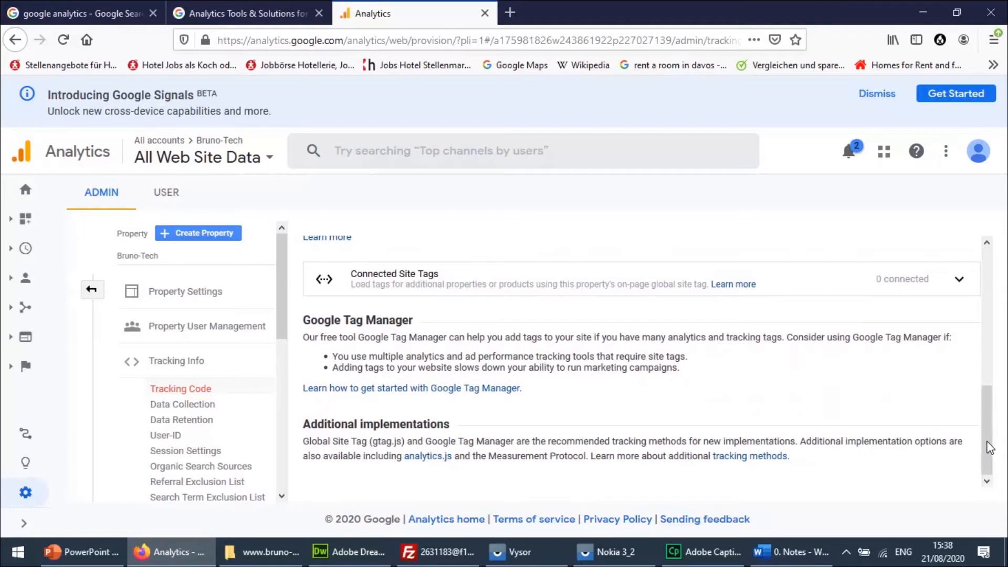
pyautogui.scroll(2, 992, 444)
pyautogui.scroll(6, 988, 415)
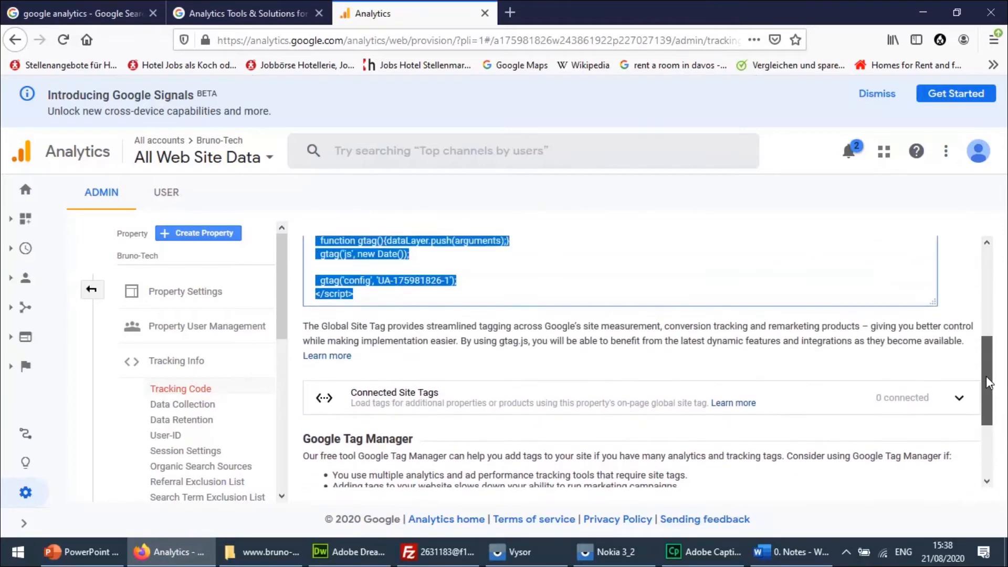
pyautogui.scroll(2, 983, 294)
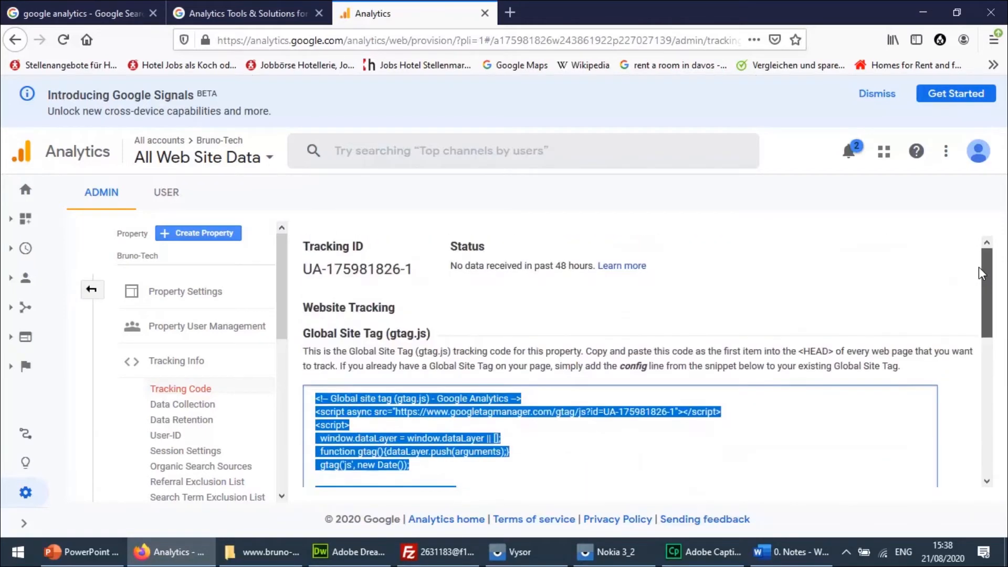
pyautogui.moveTo(982, 250); pyautogui.dragTo(973, 488)
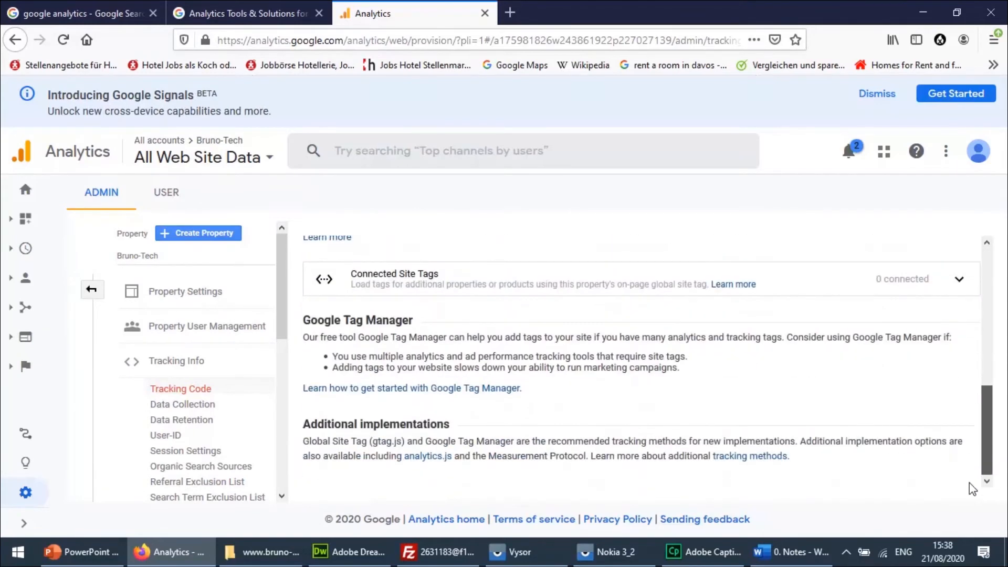
# Return to the Analytics admin overview, collapse Tracking Info and open the Home page, letting the slow web page continue.
pyautogui.click(223, 327)
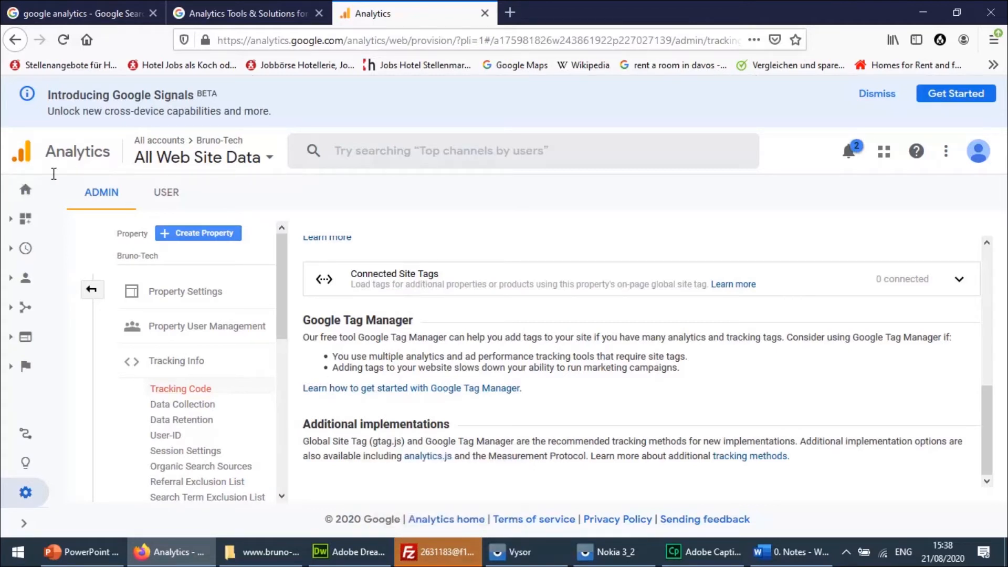
pyautogui.click(25, 194)
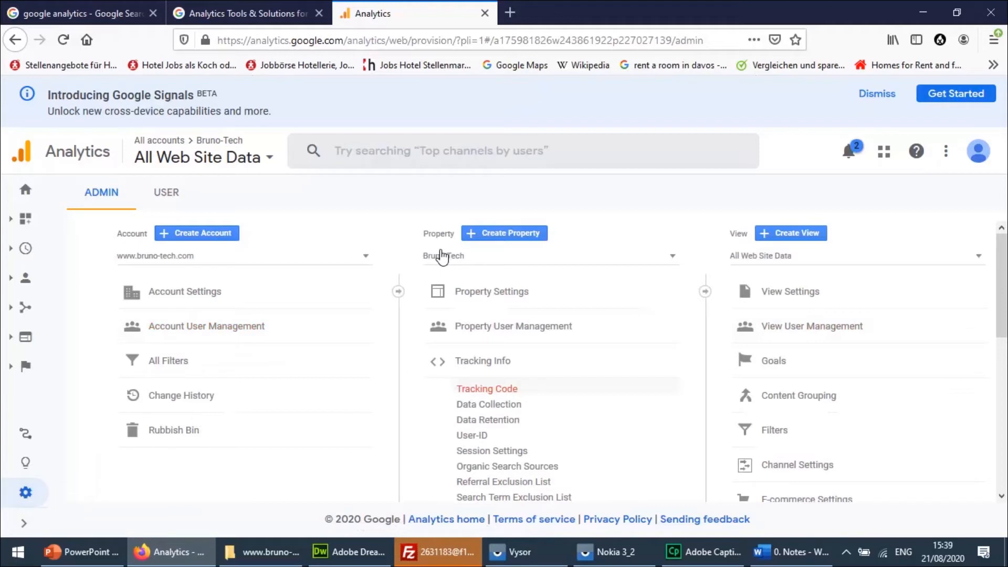
pyautogui.click(496, 388)
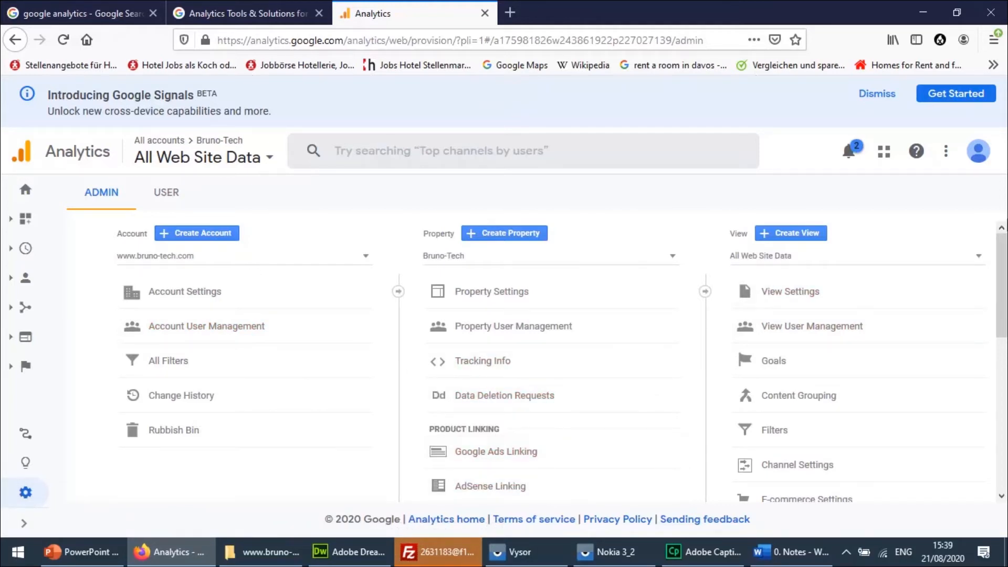
pyautogui.moveTo(1003, 252); pyautogui.dragTo(977, 191)
pyautogui.click(25, 188)
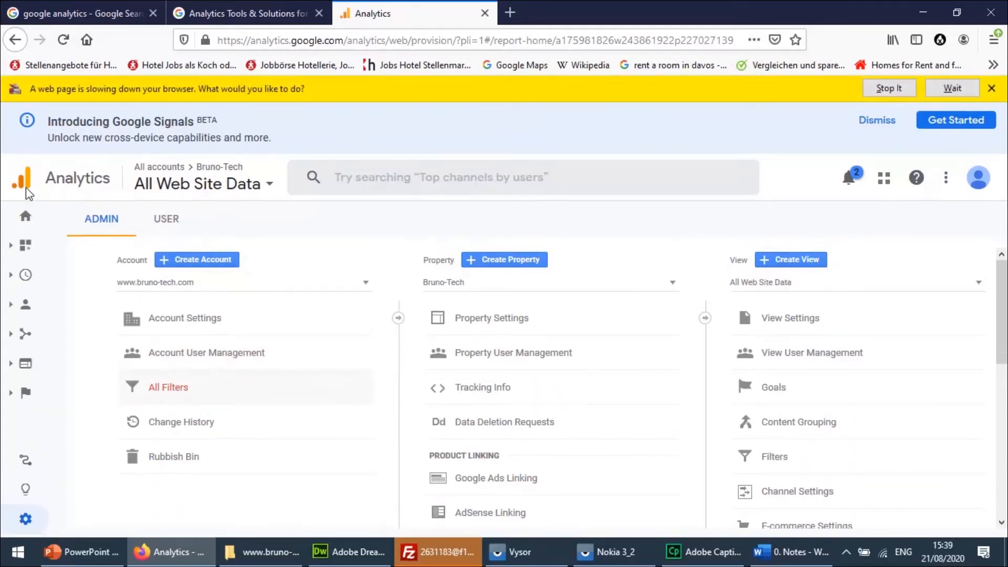
pyautogui.click(952, 90)
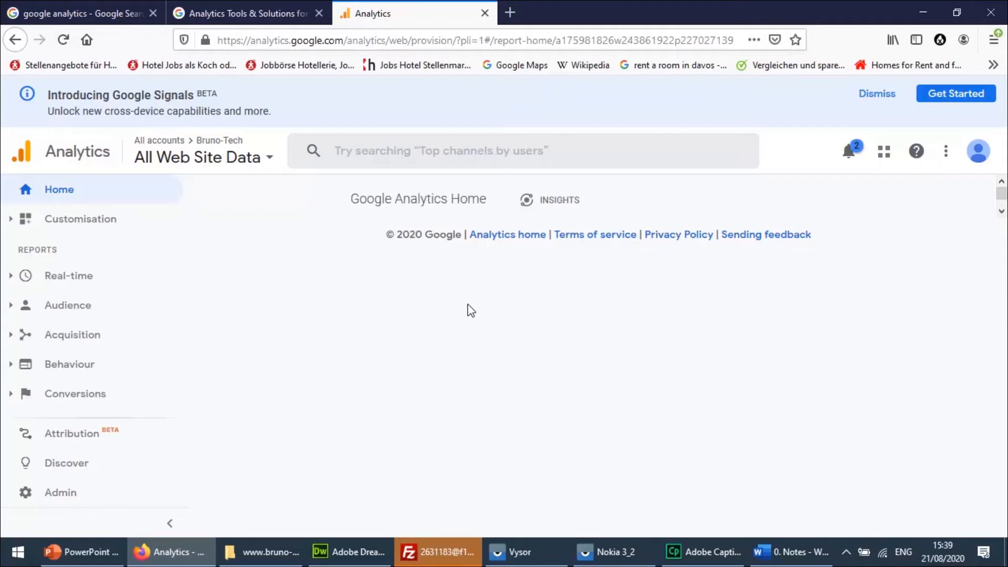
# Dismiss the Google Signals announcement and look through the user acquisition section of the Analytics Home page.
pyautogui.click(886, 97)
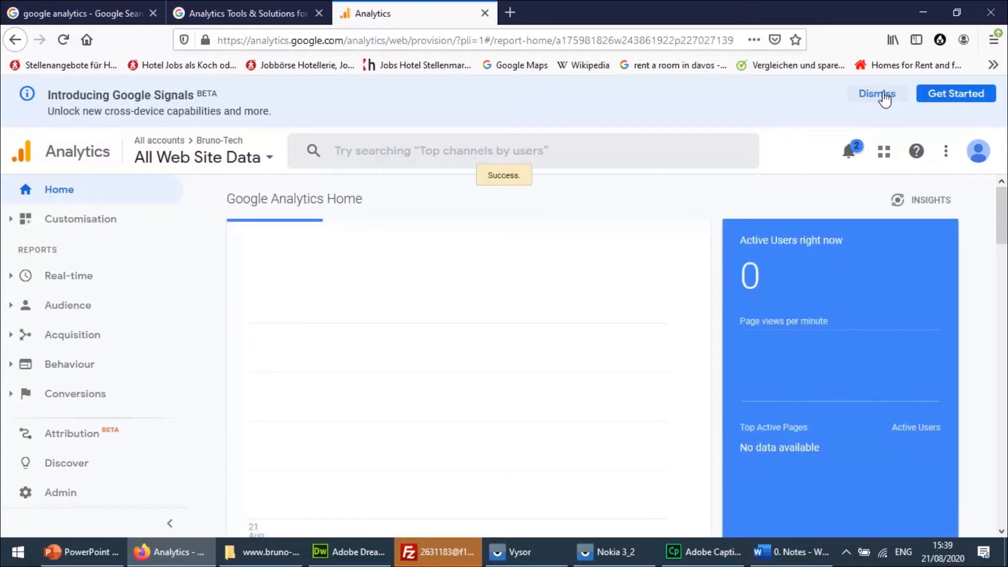
pyautogui.click(886, 96)
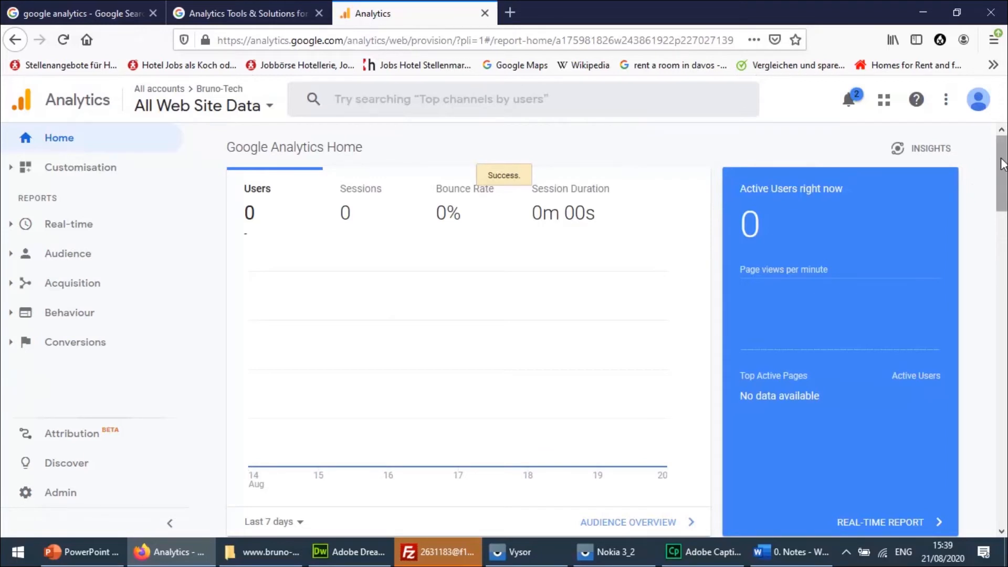
pyautogui.moveTo(1002, 165); pyautogui.dragTo(1004, 224)
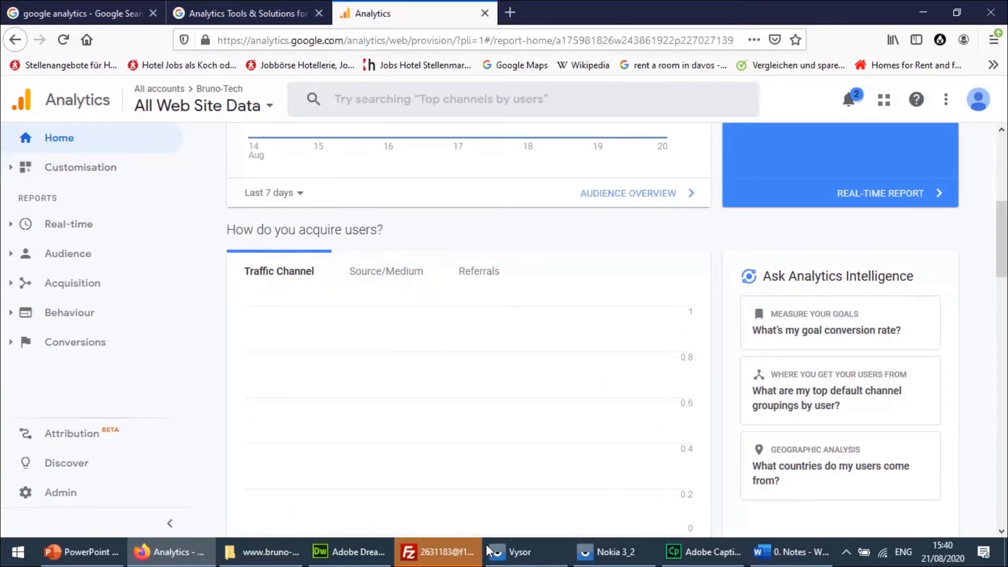
# Switch to FileZilla, overwrite the server's existing copy of "copyrights material used on this website.docx" and close FileZilla.
pyautogui.click(446, 554)
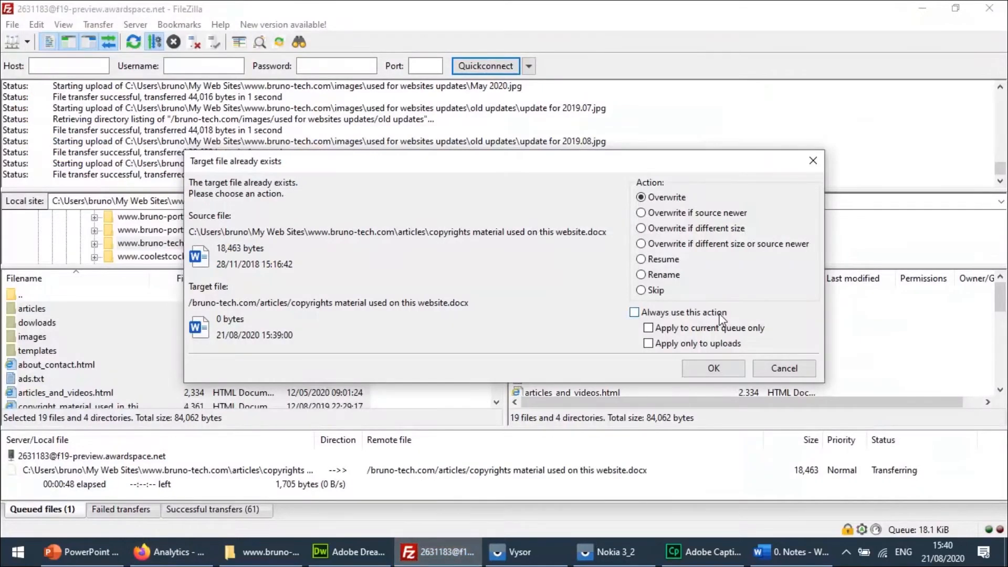
pyautogui.click(720, 358)
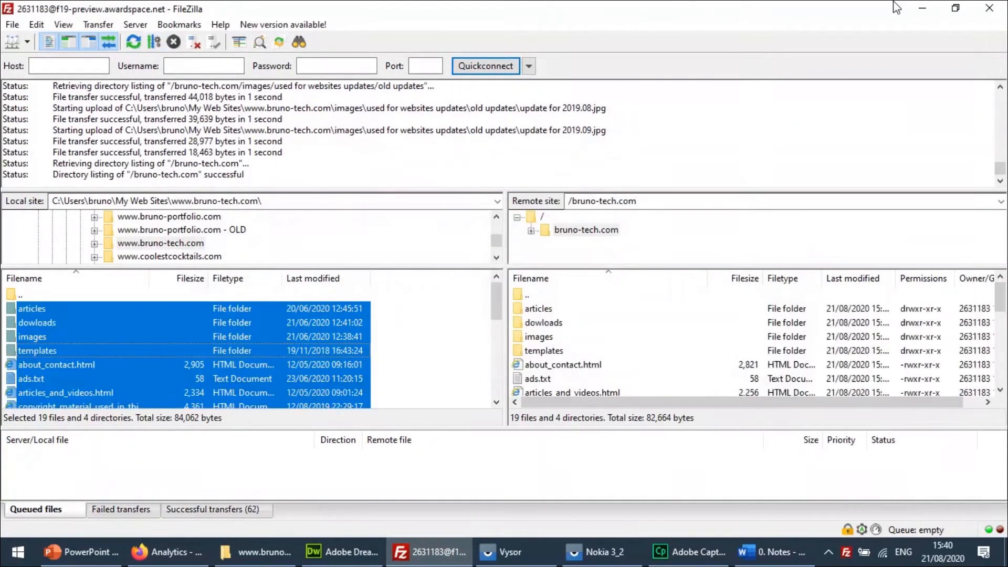
pyautogui.click(989, 8)
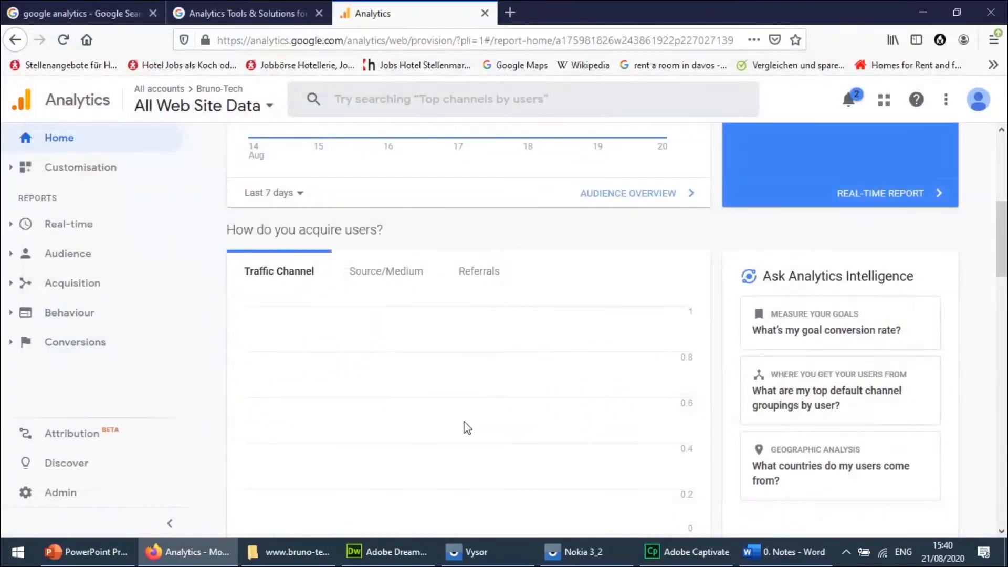
# Look through the rest of the Analytics Home page, and minimize the Firefox, Dreamweaver and File Explorer windows.
pyautogui.moveTo(1004, 258); pyautogui.dragTo(1005, 526)
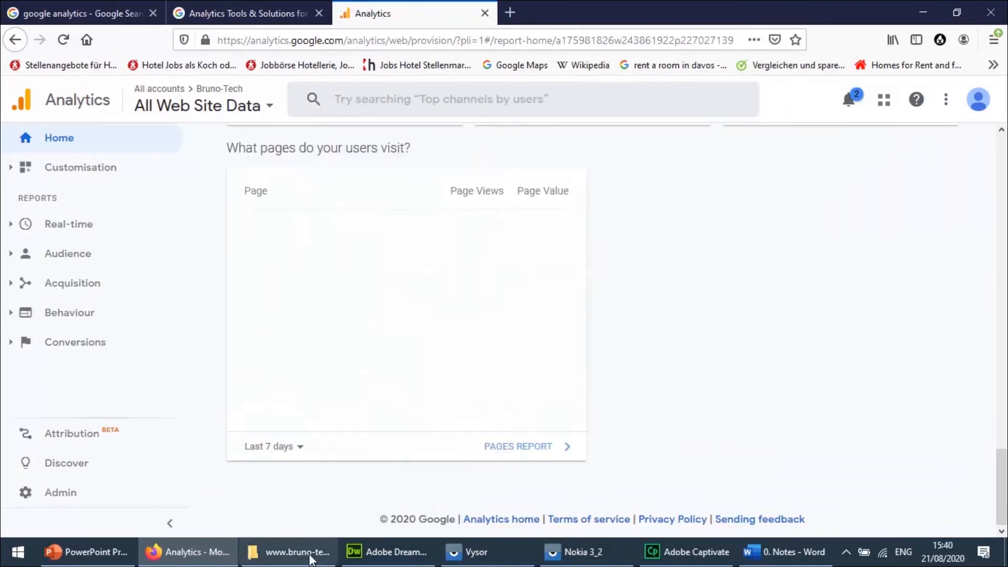
pyautogui.click(199, 553)
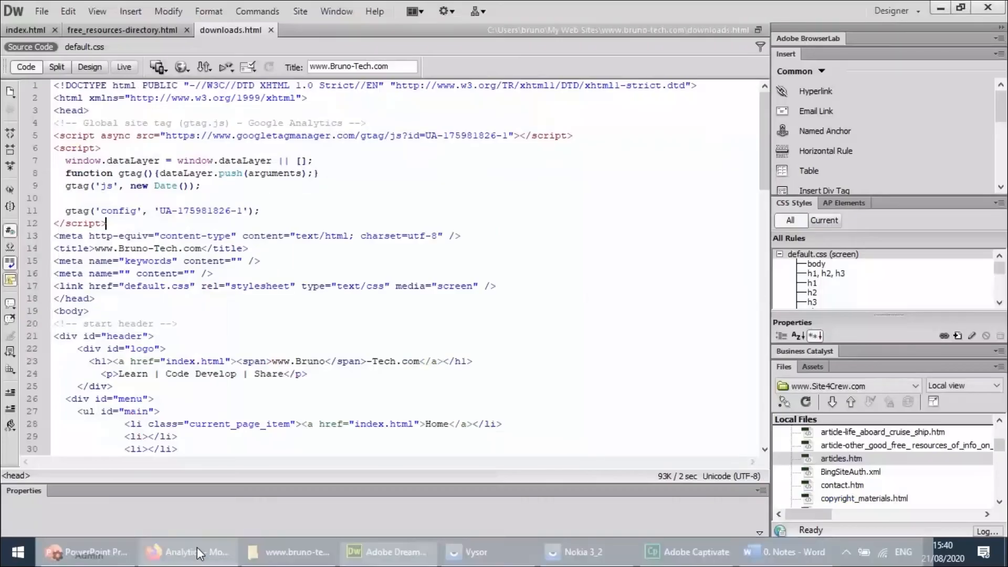
pyautogui.click(382, 561)
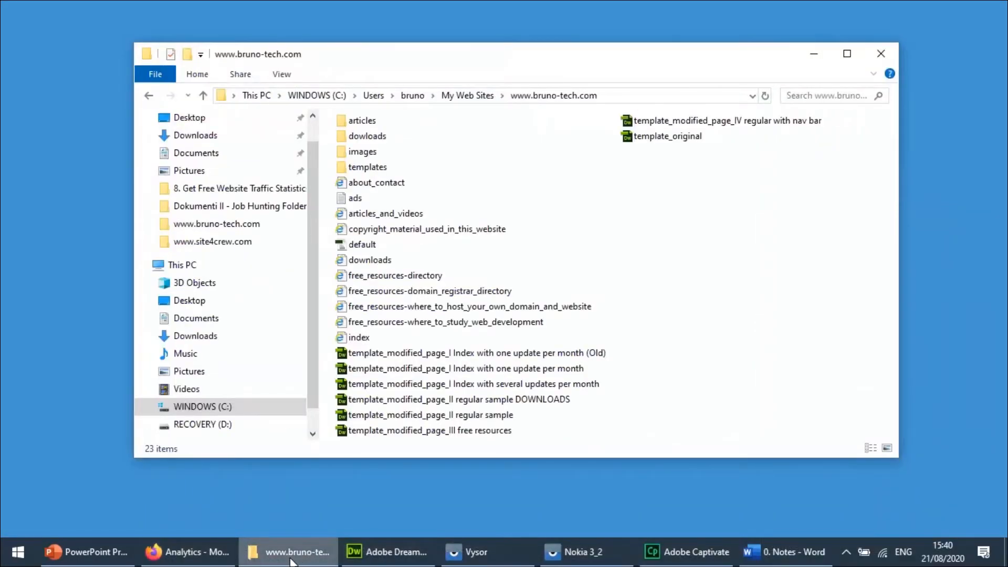
pyautogui.click(278, 541)
# Turn on the display of the desktop icons.
pyautogui.rightClick(248, 387)
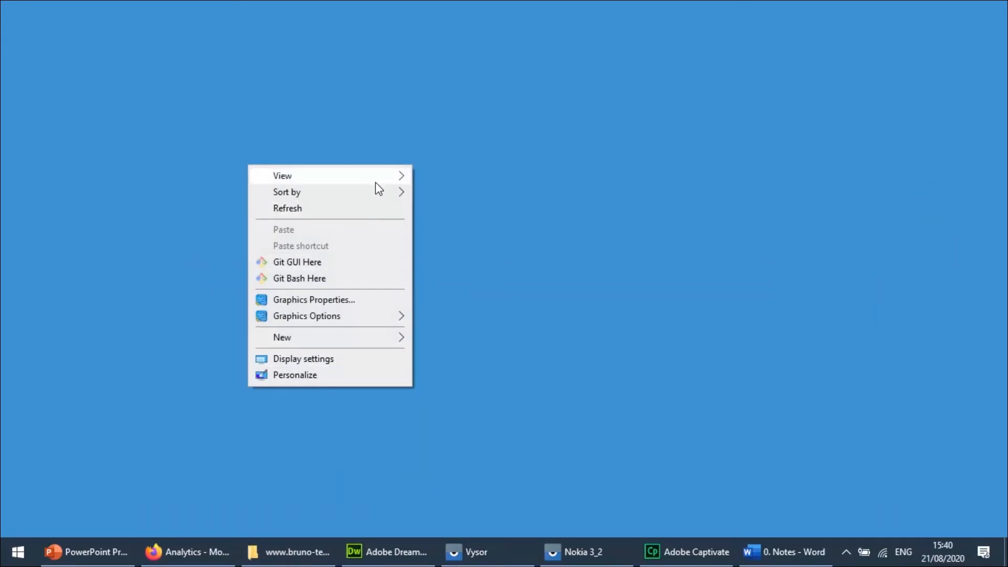
pyautogui.moveTo(371, 179)
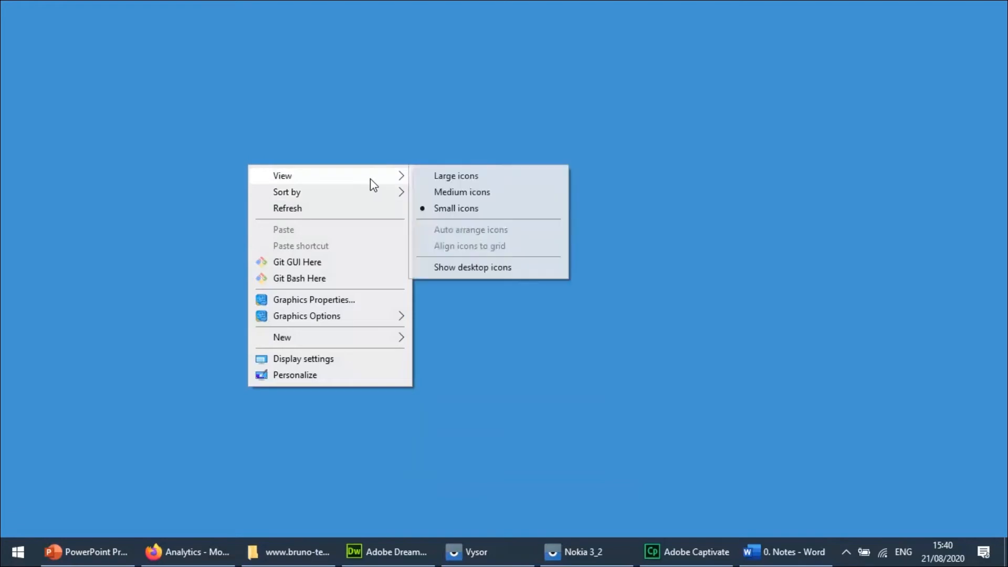
pyautogui.click(467, 272)
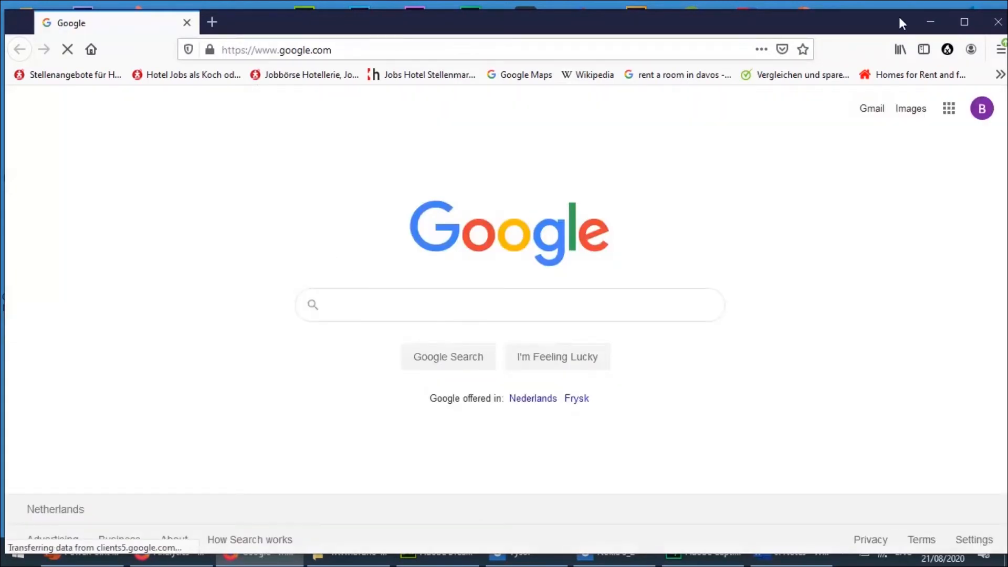
pyautogui.click(961, 20)
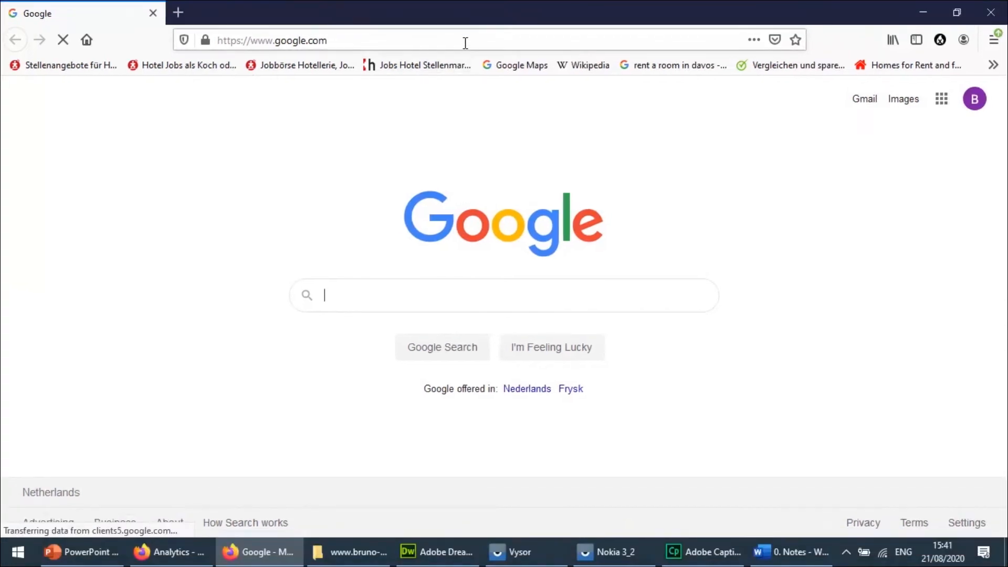
pyautogui.click(466, 40)
pyautogui.write('www')
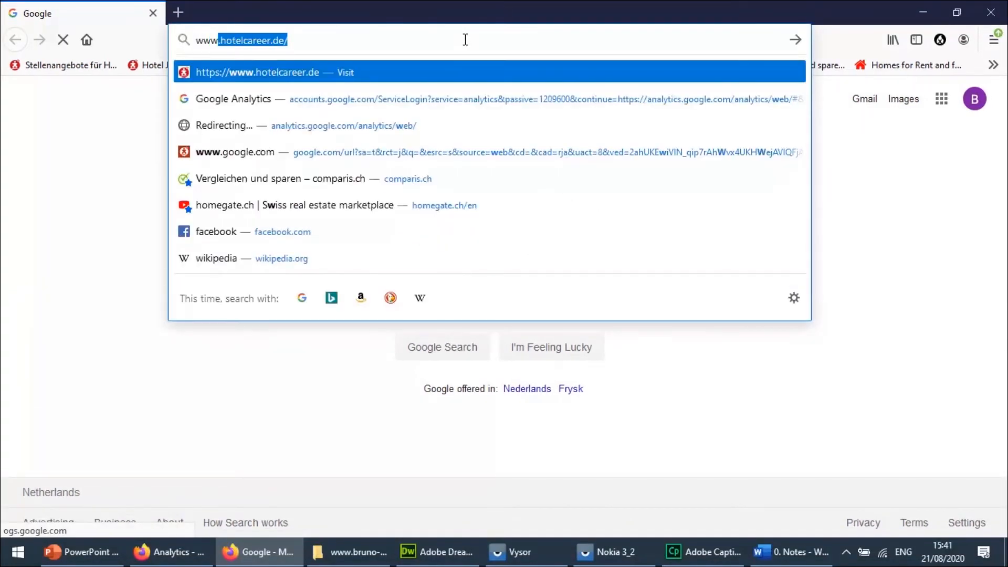
pyautogui.write('.brun')
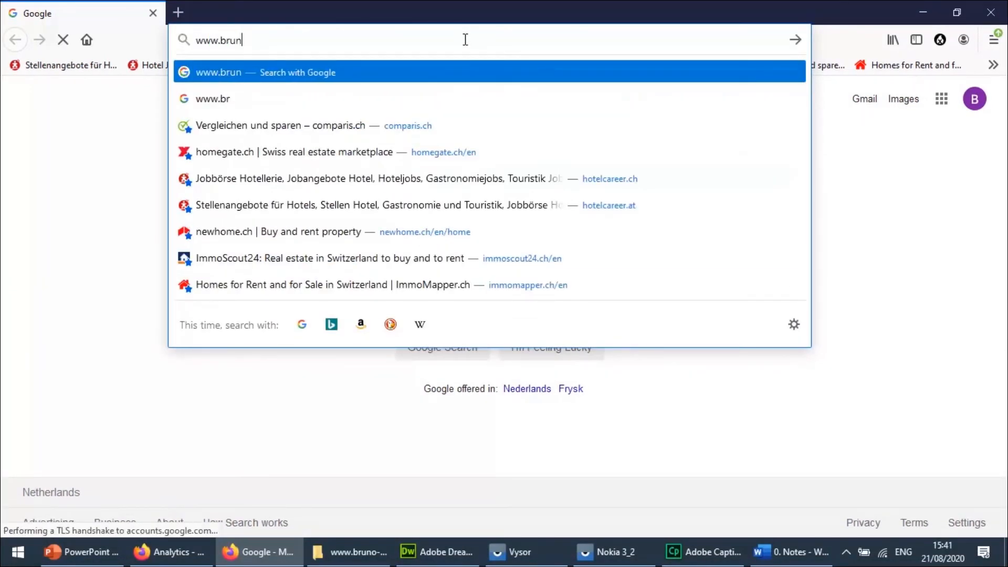
pyautogui.write('o-tech.com')
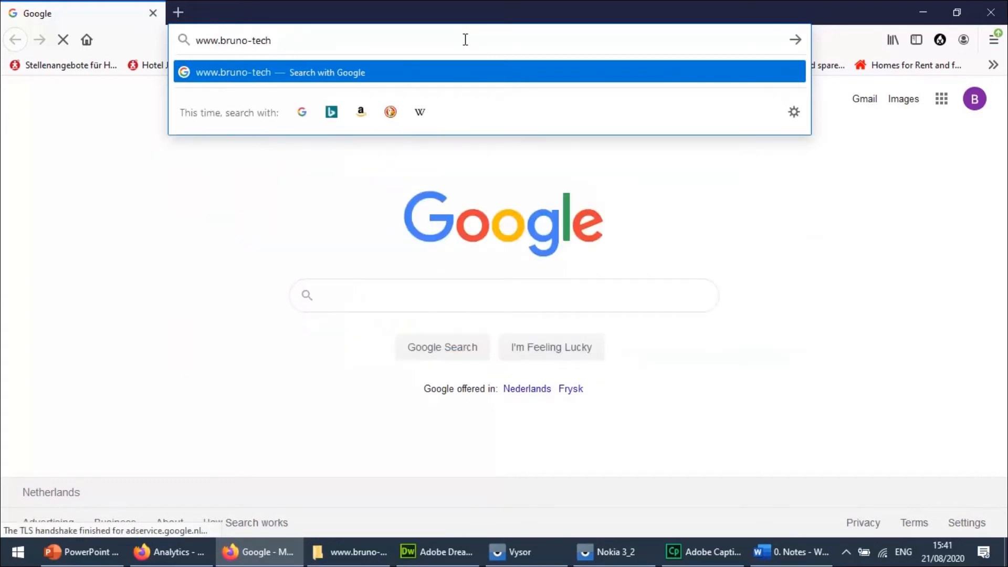
pyautogui.press('Return')
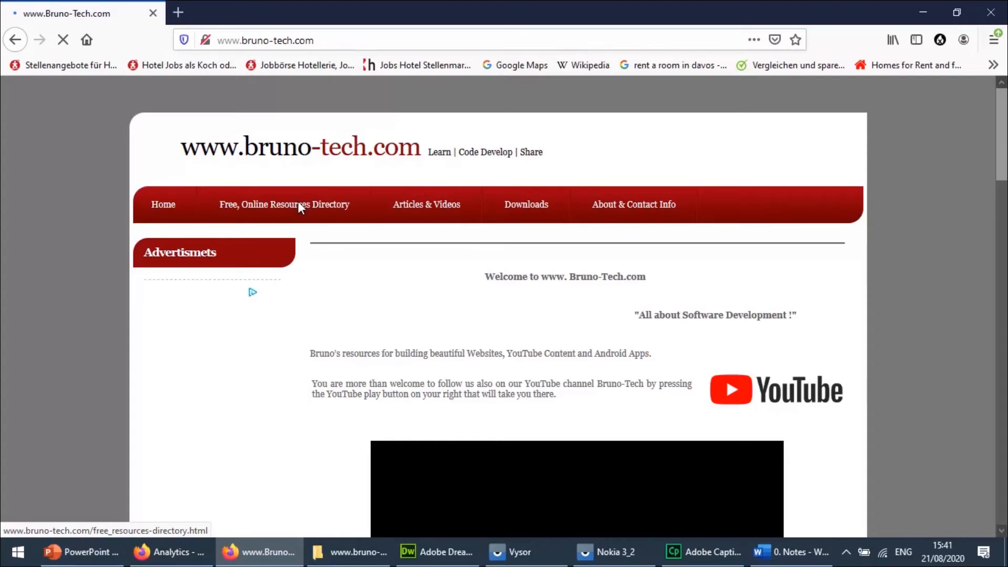
# Look through the website's home page, then open and browse the Free, Online Resources Directory page.
pyautogui.scroll(-5, 294, 205)
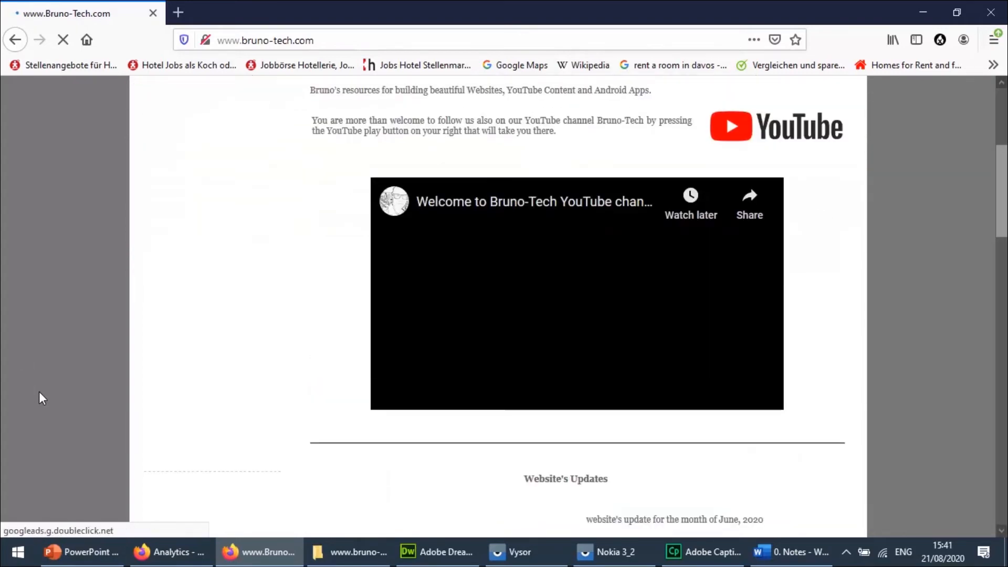
pyautogui.scroll(2, 39, 392)
pyautogui.scroll(4, 39, 392)
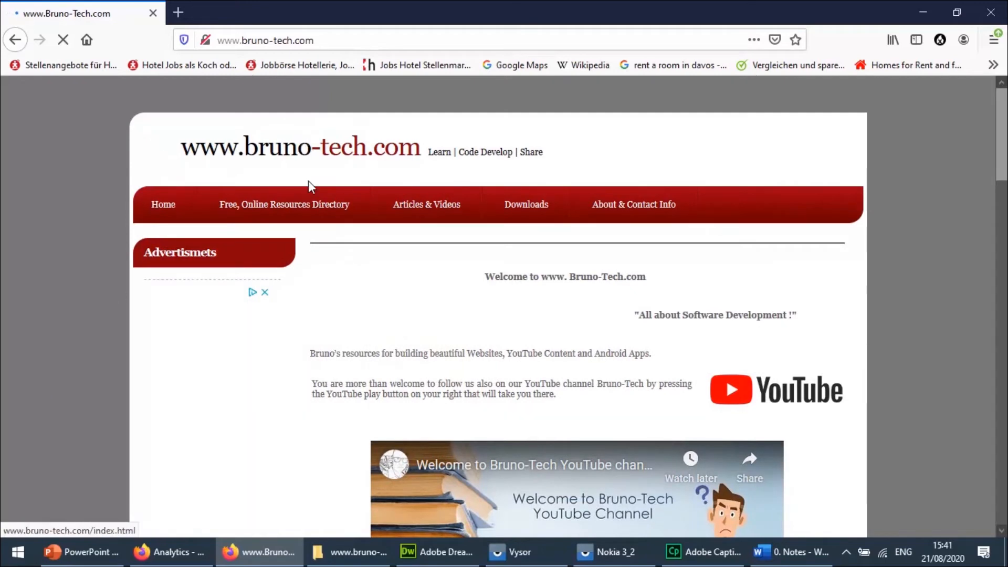
pyautogui.click(310, 211)
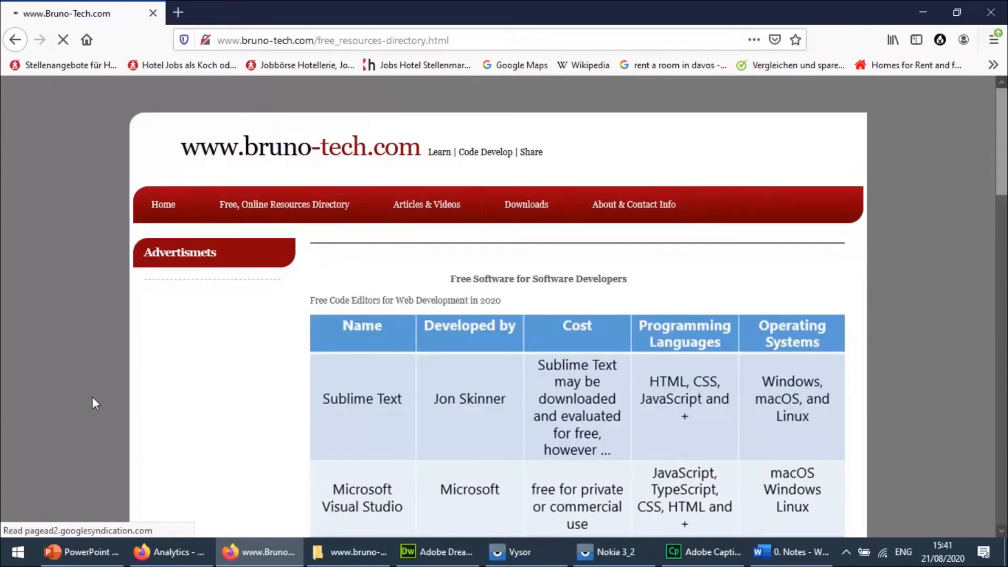
pyautogui.scroll(-1, 92, 396)
pyautogui.scroll(-10, 93, 396)
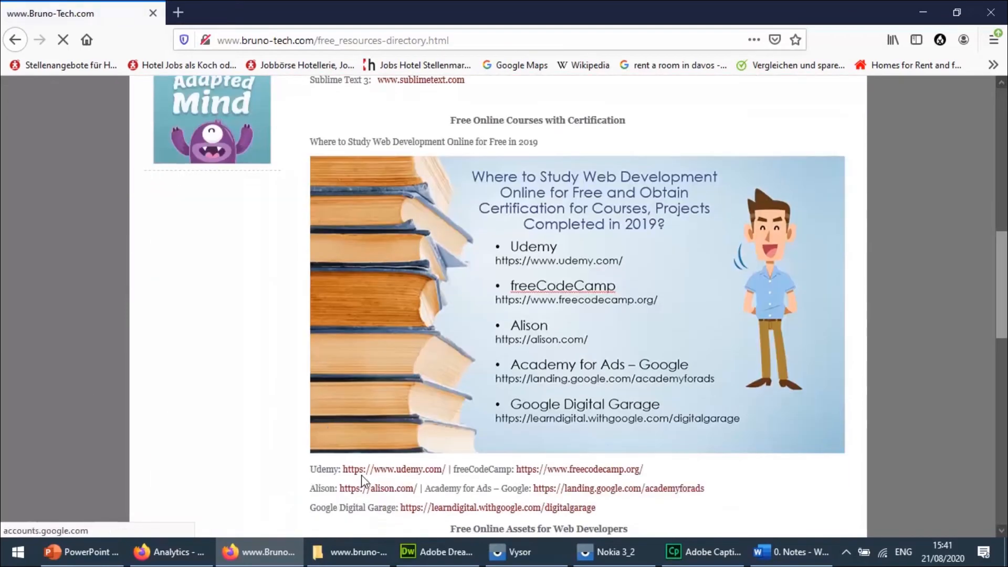
# Switch to the Analytics window and examine the active users and page views per minute on the Home page.
pyautogui.click(166, 554)
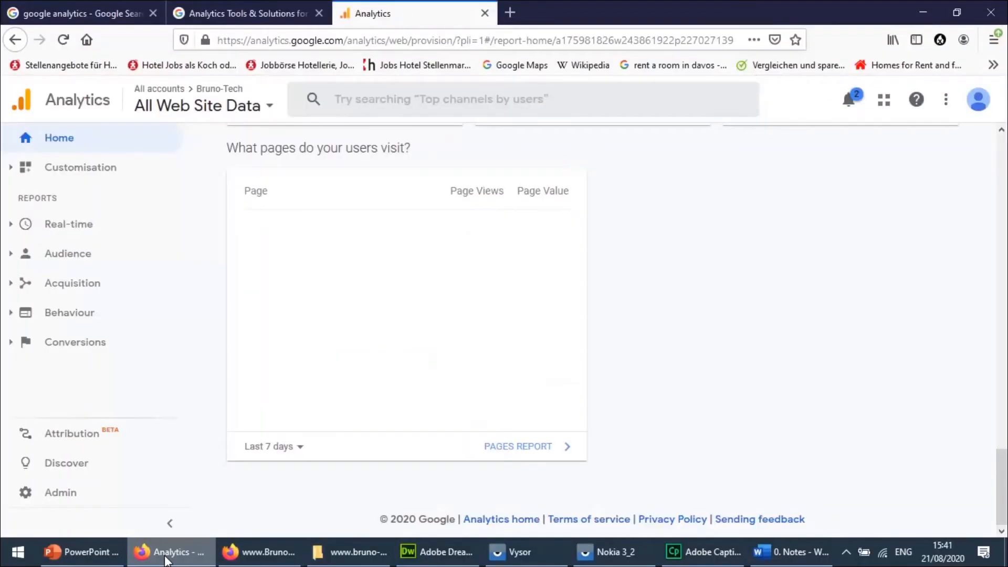
pyautogui.click(1002, 151)
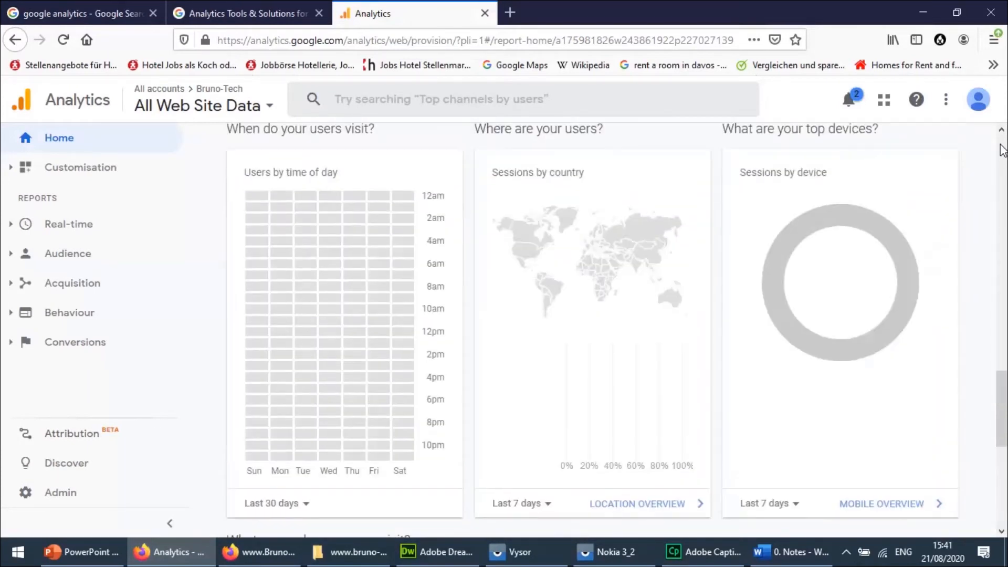
pyautogui.click(1001, 151)
pyautogui.click(1002, 151)
pyautogui.click(1002, 151)
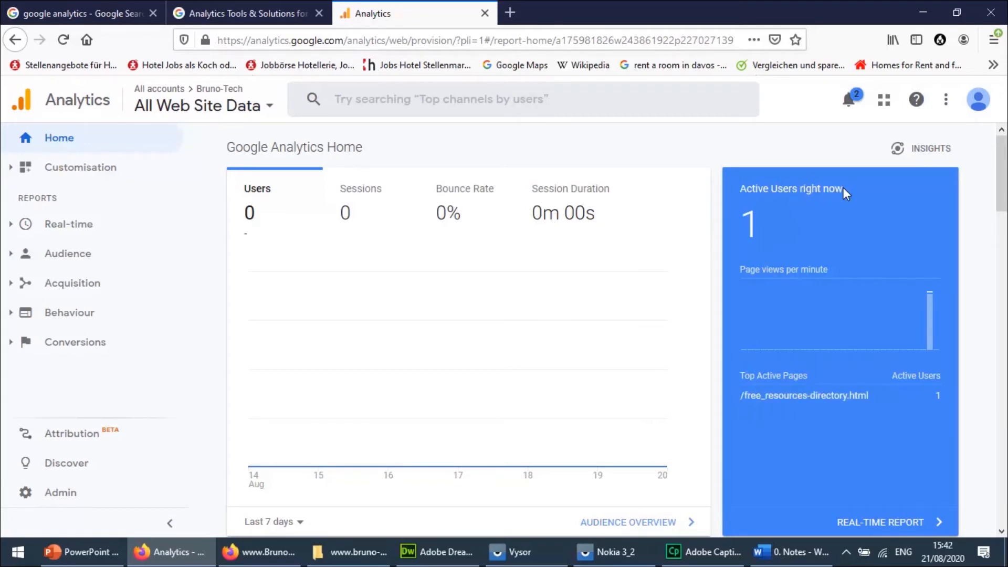
pyautogui.moveTo(928, 317)
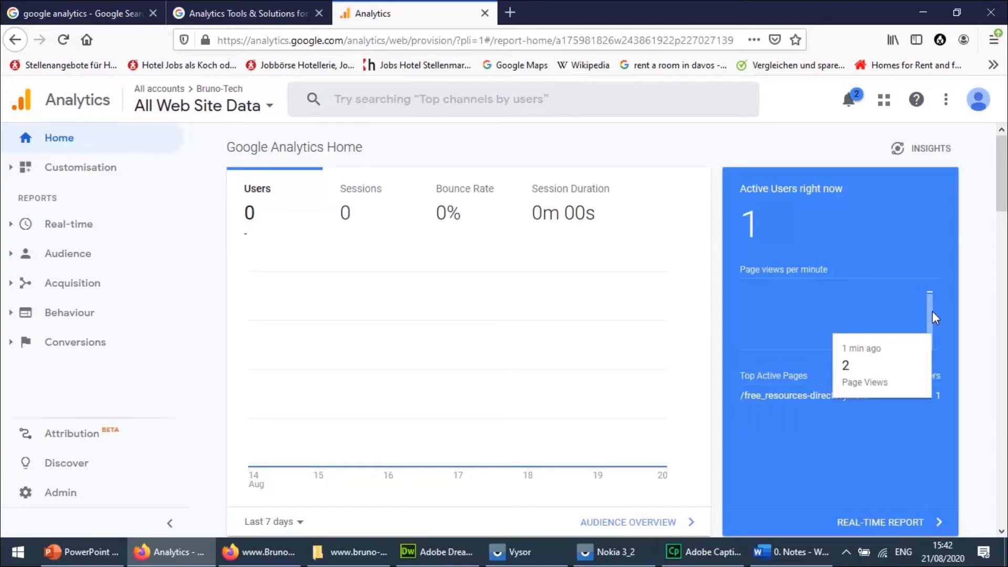
pyautogui.moveTo(443, 304)
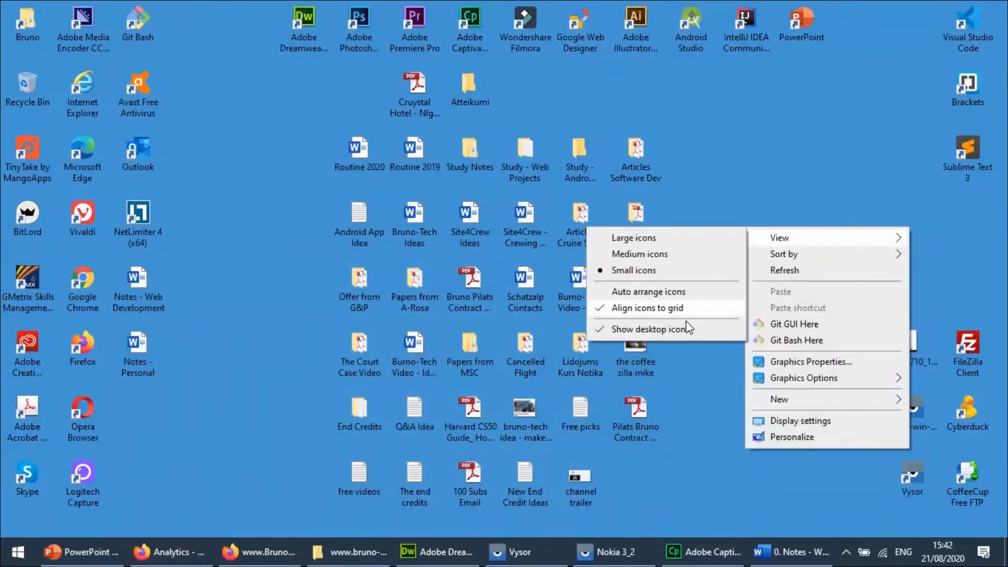
# Hide the desktop icons, and search for "google" in the app store on the mirrored Nokia 3_2 phone.
pyautogui.click(687, 329)
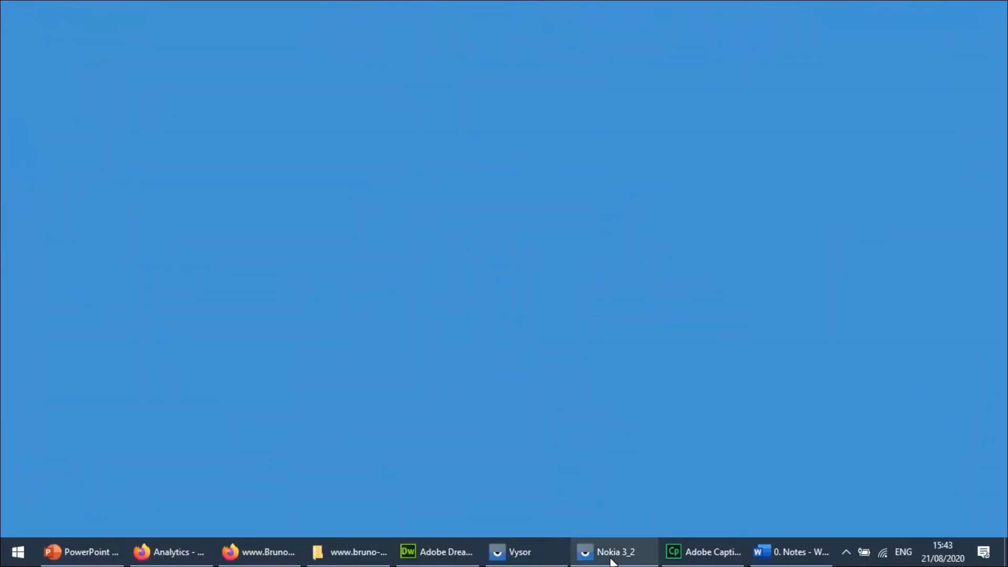
pyautogui.click(611, 562)
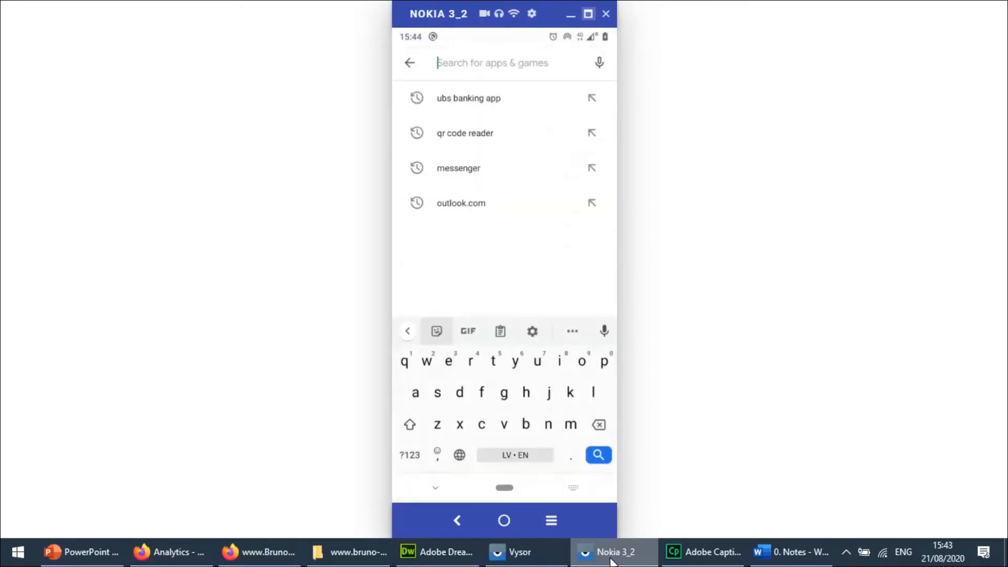
pyautogui.write('google')
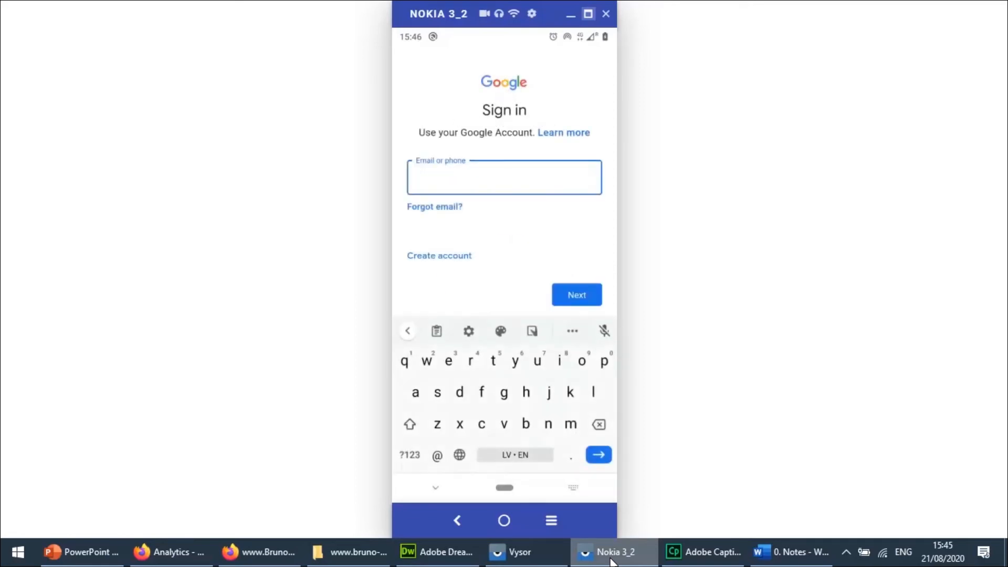
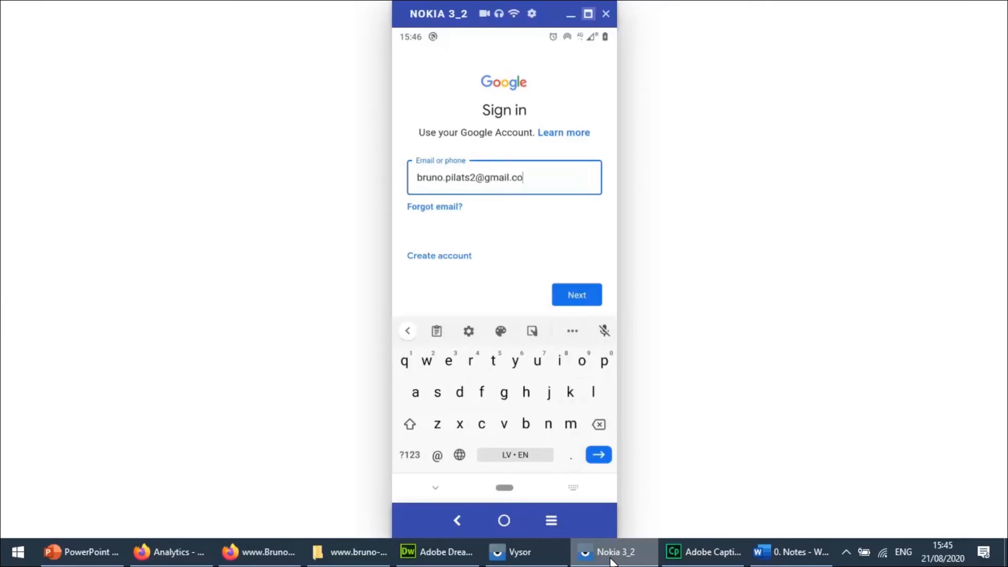
# Enter the Google account's e-mail address on the phone's sign-in page and submit it.
pyautogui.press('Return')
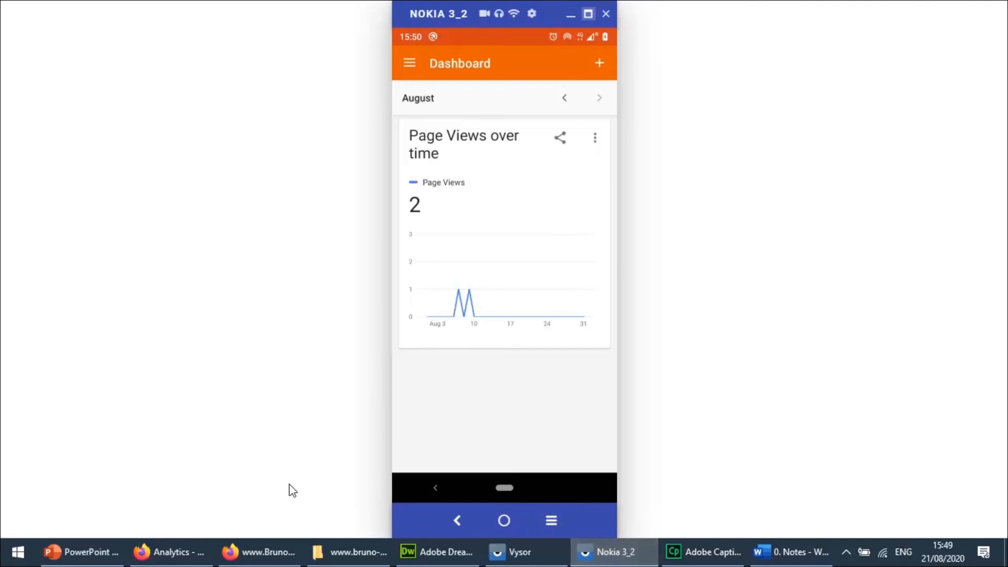
# Switch to the PowerPoint presentation to show the closing slide.
pyautogui.click(95, 555)
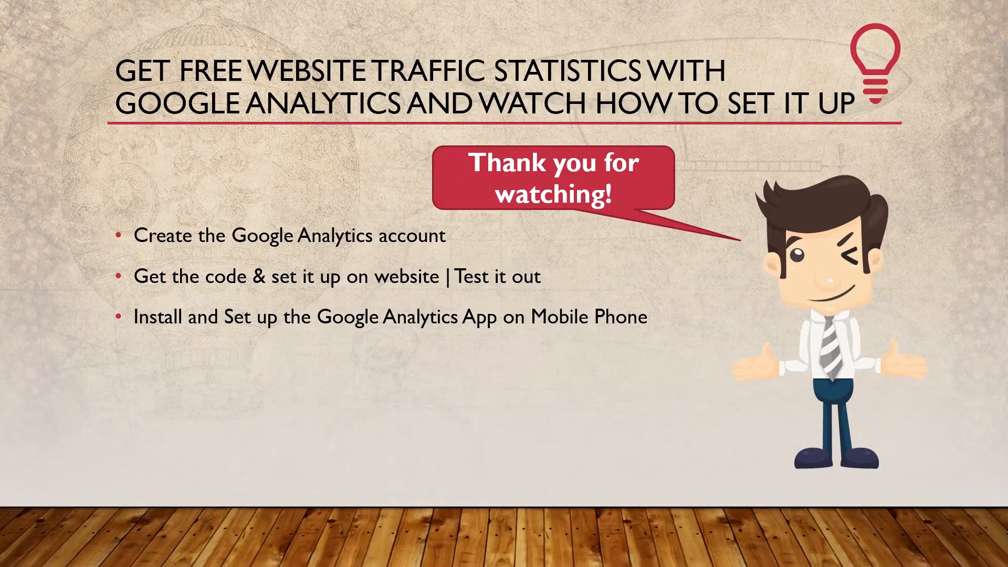